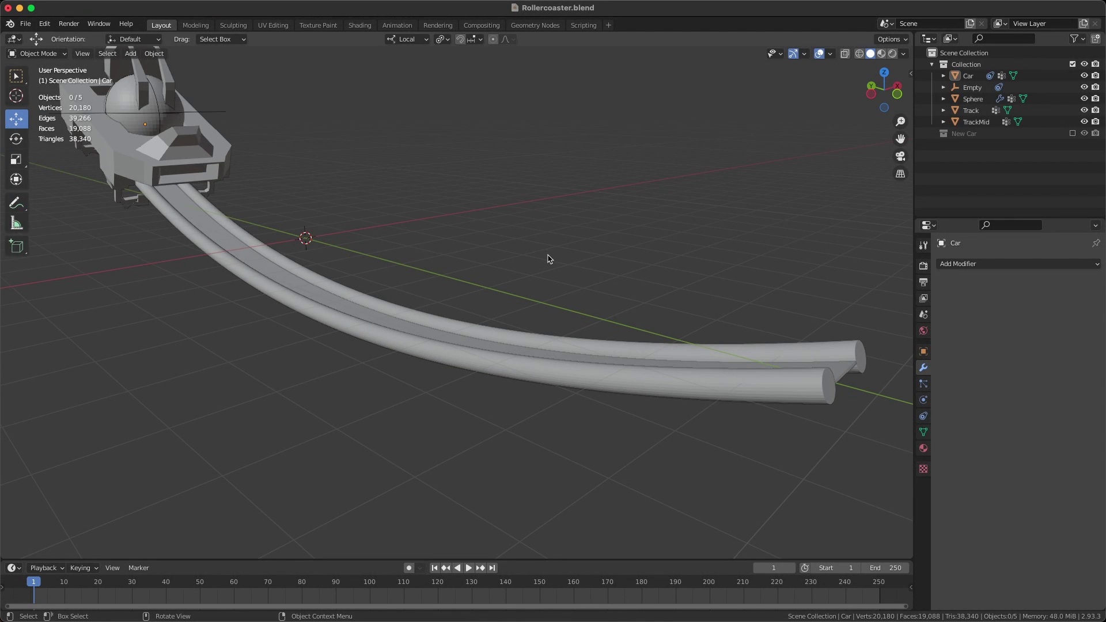
- Play the animation of the car riding the track, then stop it back at frame 1
{"action": "mouse_move", "coordinate": [549, 259]}
{"action": "middle_mouse_down"}
{"action": "mouse_move", "coordinate": [539, 271]}
{"action": "mouse_move", "coordinate": [558, 262]}
{"action": "mouse_move", "coordinate": [551, 257]}
{"action": "mouse_move", "coordinate": [554, 285]}
{"action": "mouse_move", "coordinate": [547, 279]}
{"action": "middle_mouse_up"}
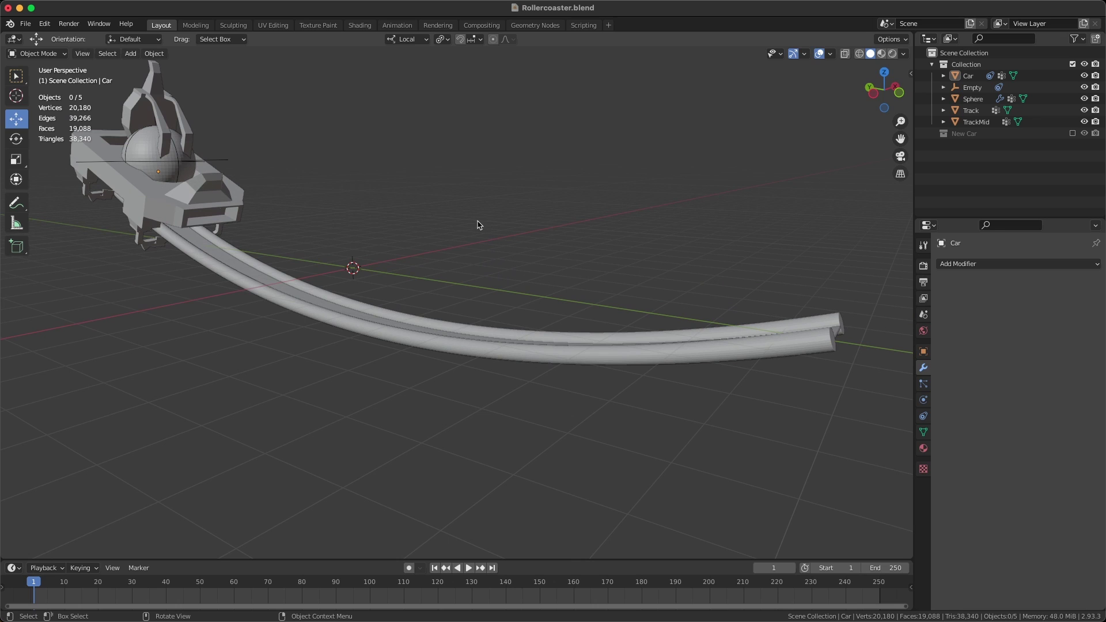
{"action": "key", "text": "space"}
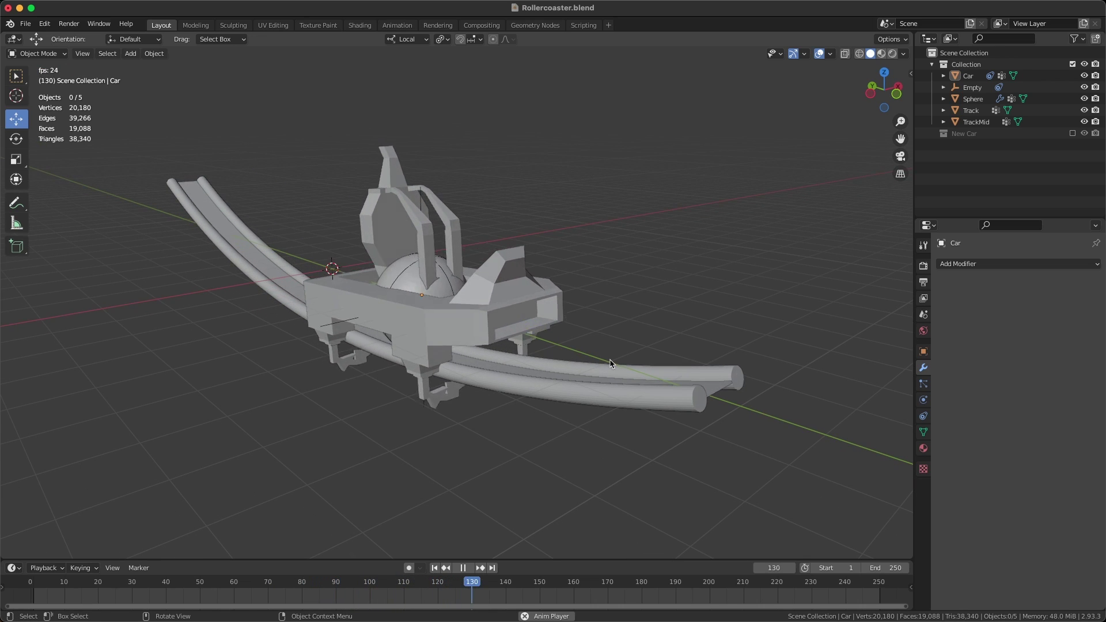
{"action": "key", "text": "shift+Left"}
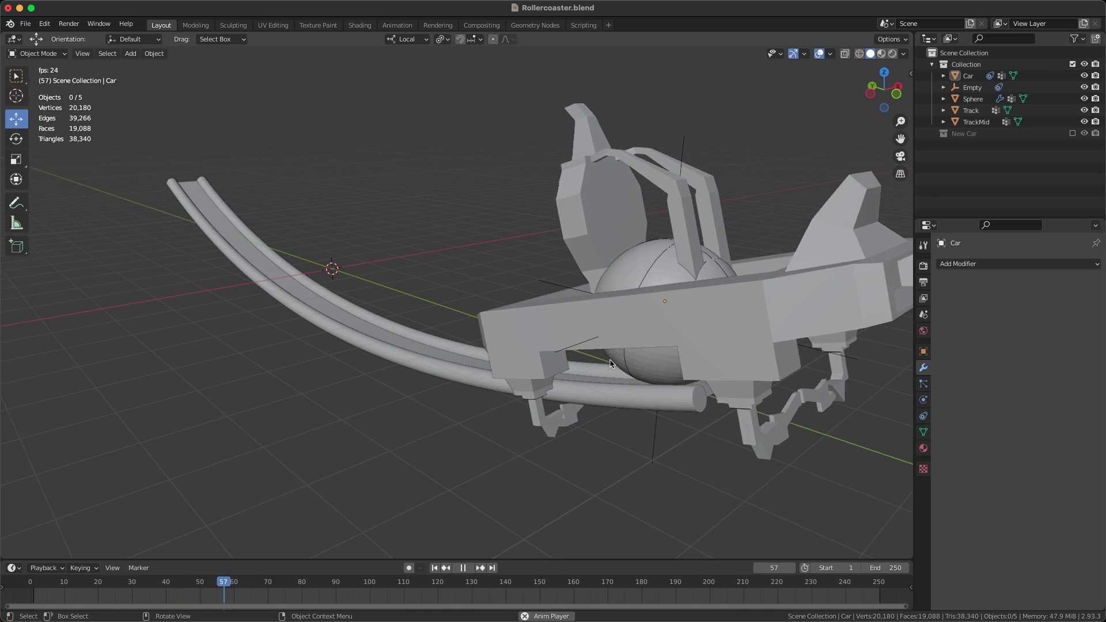
{"action": "key", "text": "Escape"}
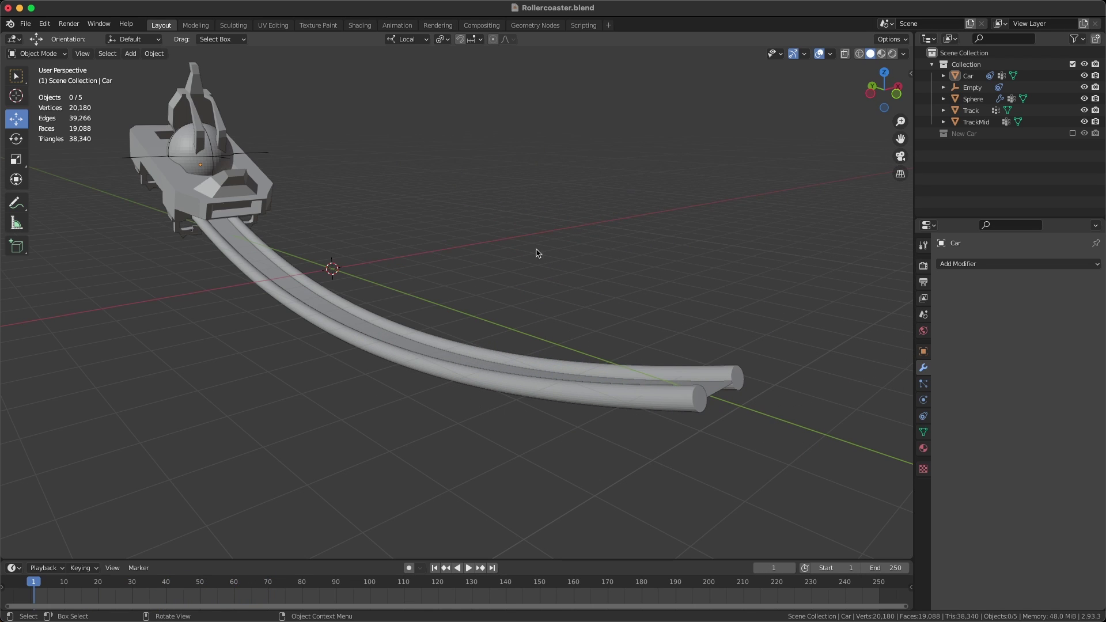
{"action": "middle_click_drag", "start_coordinate": [536, 253], "coordinate": [430, 259]}
- Hide the car with H, then select the track and look through its Add Modifier list
{"action": "left_click", "coordinate": [282, 254]}
{"action": "key", "text": "h"}
{"action": "left_click", "coordinate": [443, 318]}
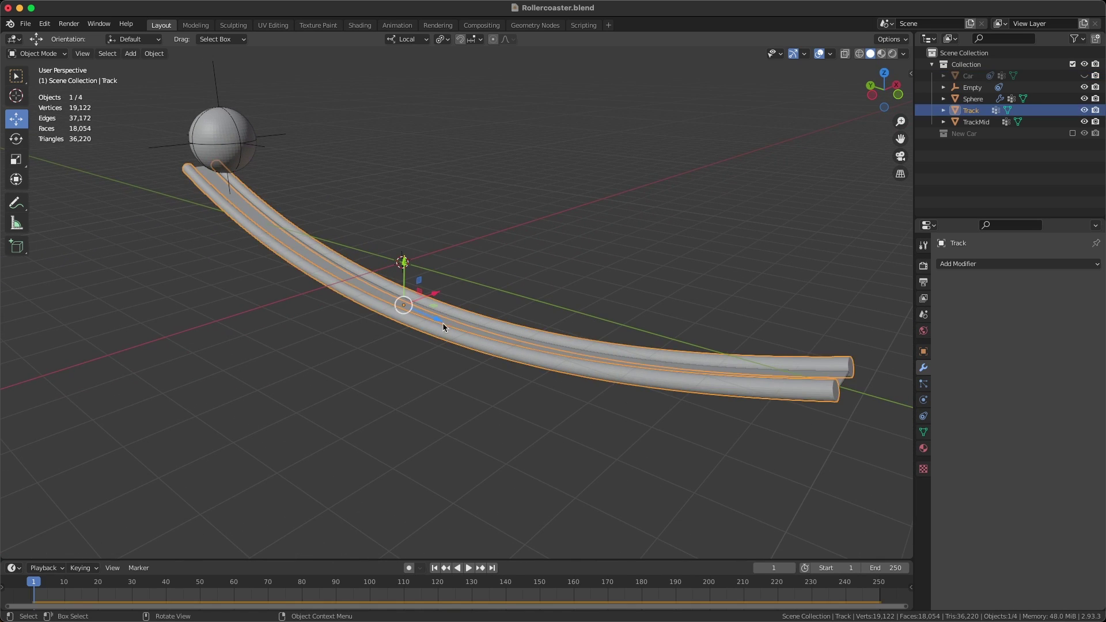
{"action": "middle_click_drag", "start_coordinate": [443, 318], "coordinate": [428, 286]}
{"action": "middle_click_drag", "start_coordinate": [703, 384], "coordinate": [633, 354]}
{"action": "middle_click_drag", "start_coordinate": [507, 244], "coordinate": [451, 233]}
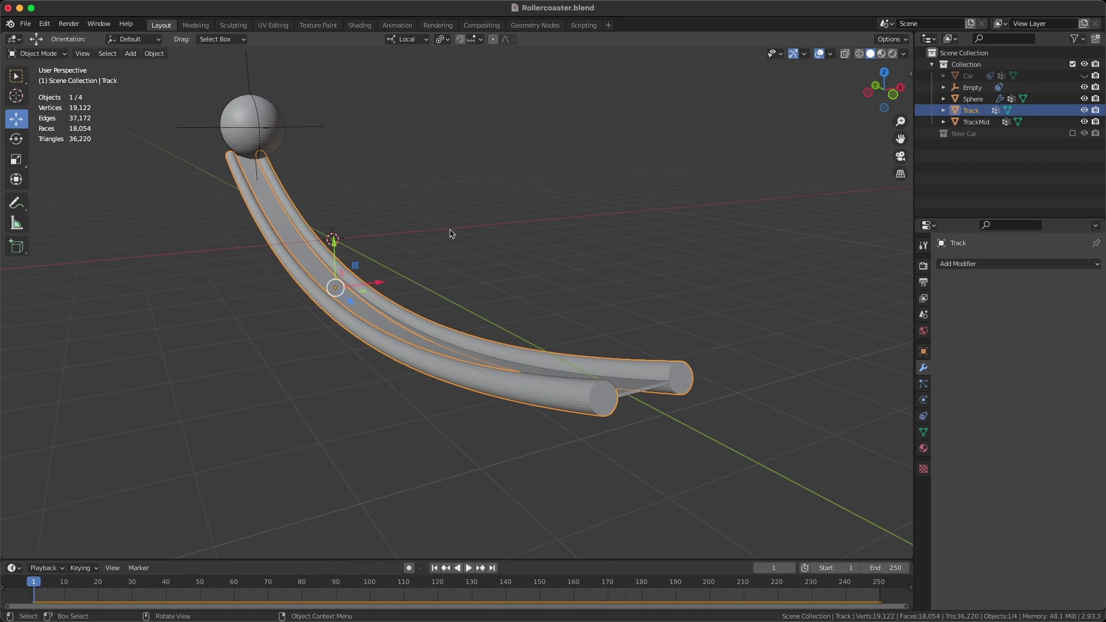
{"action": "left_click", "coordinate": [1000, 264]}
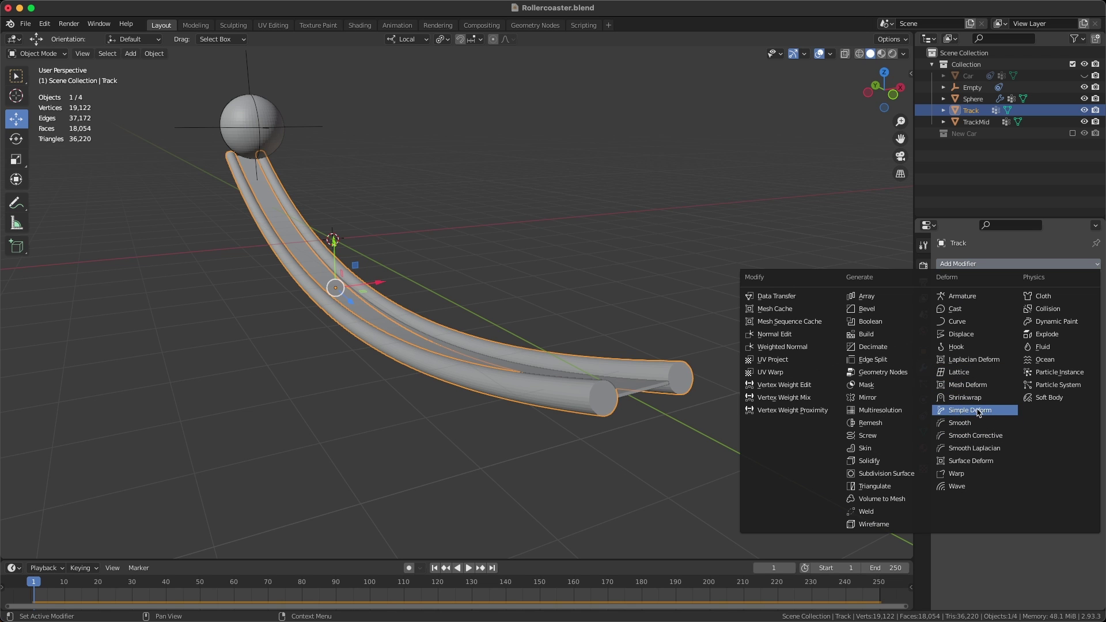
- Select the TrackMid strip between the rails and frame the whole curved track
{"action": "middle_click_drag", "start_coordinate": [593, 284], "coordinate": [452, 282]}
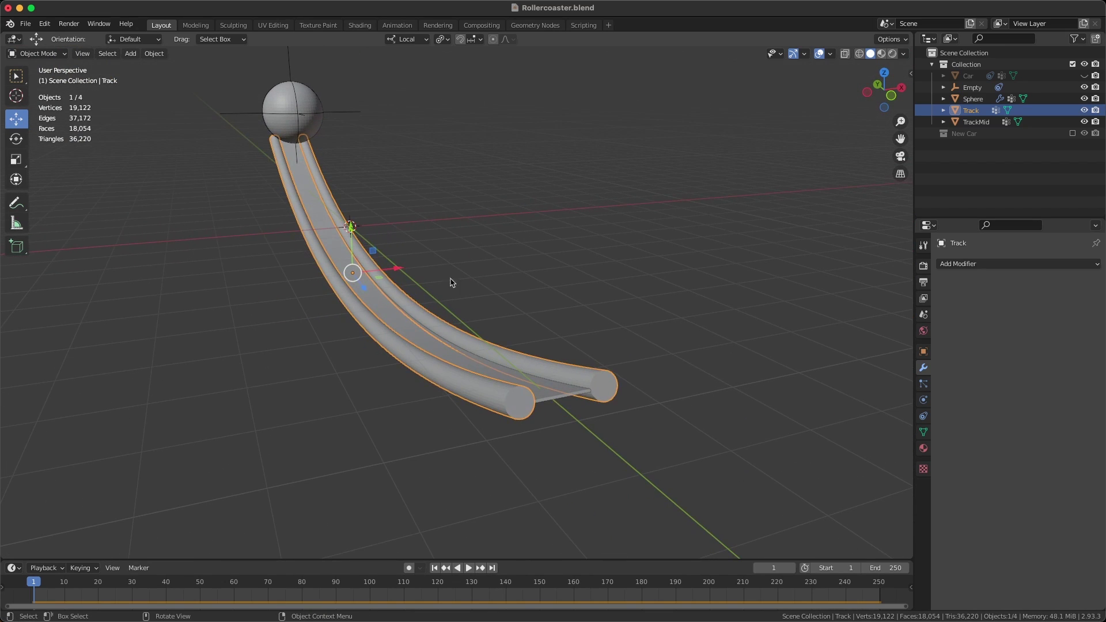
{"action": "middle_click_drag", "start_coordinate": [550, 275], "coordinate": [444, 285]}
{"action": "left_click", "coordinate": [374, 350]}
{"action": "middle_click_drag", "start_coordinate": [340, 337], "coordinate": [363, 395], "text": "ctrl"}
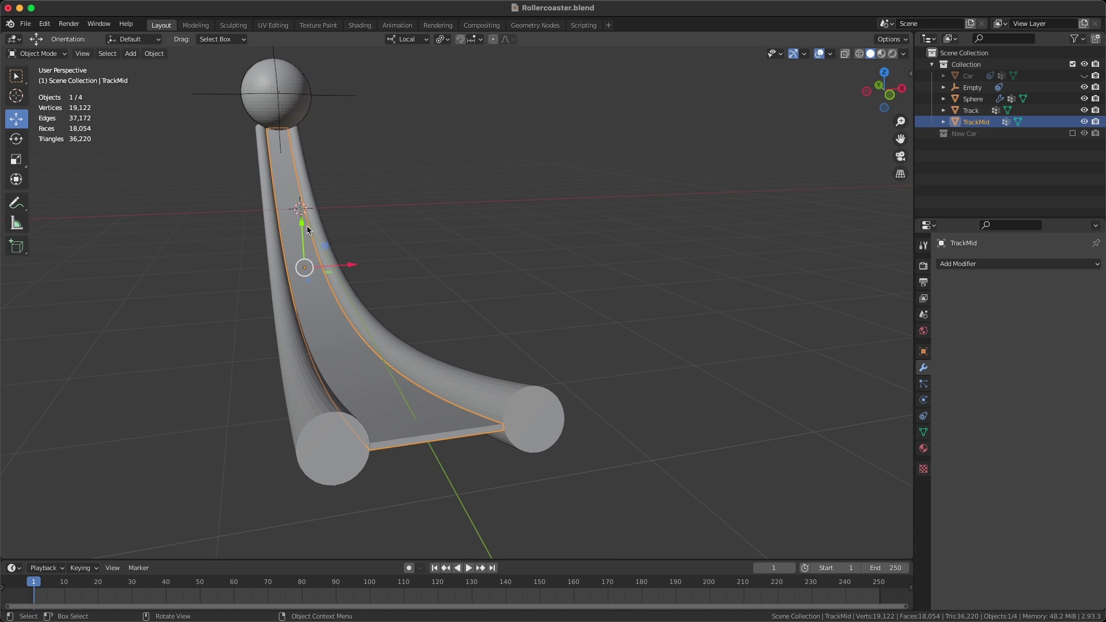
{"action": "middle_click_drag", "start_coordinate": [418, 335], "coordinate": [473, 303]}
- Show Face Normals on TrackMid in Edit Mode, deselect all, then go back to Object Mode
{"action": "middle_click_drag", "start_coordinate": [752, 147], "coordinate": [726, 161]}
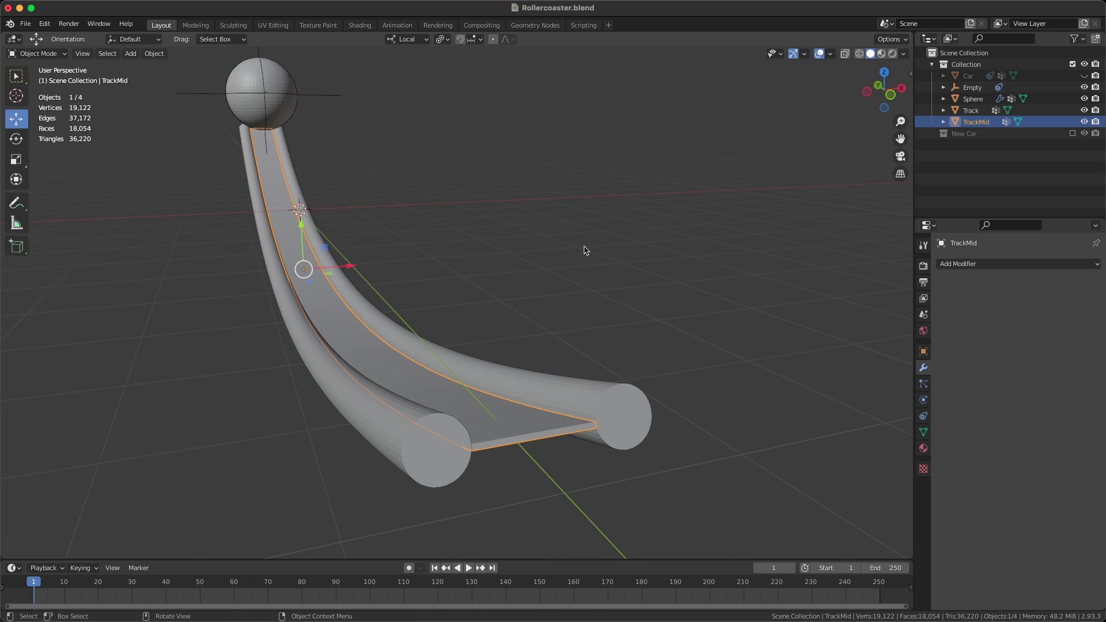
{"action": "key", "text": "Tab"}
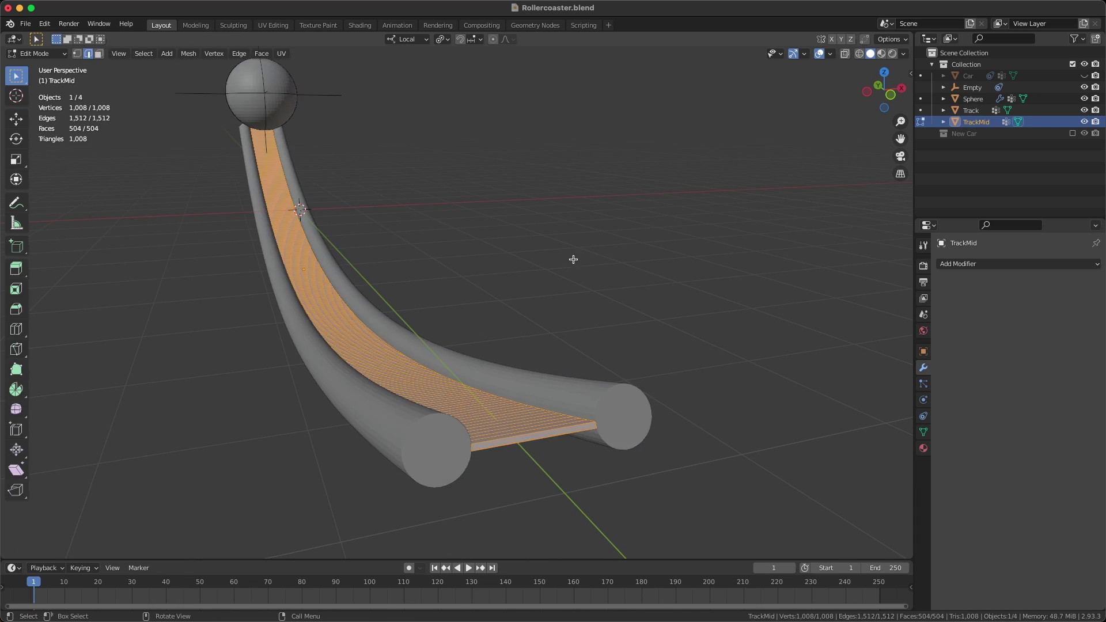
{"action": "left_click", "coordinate": [830, 54]}
{"action": "left_click", "coordinate": [783, 472]}
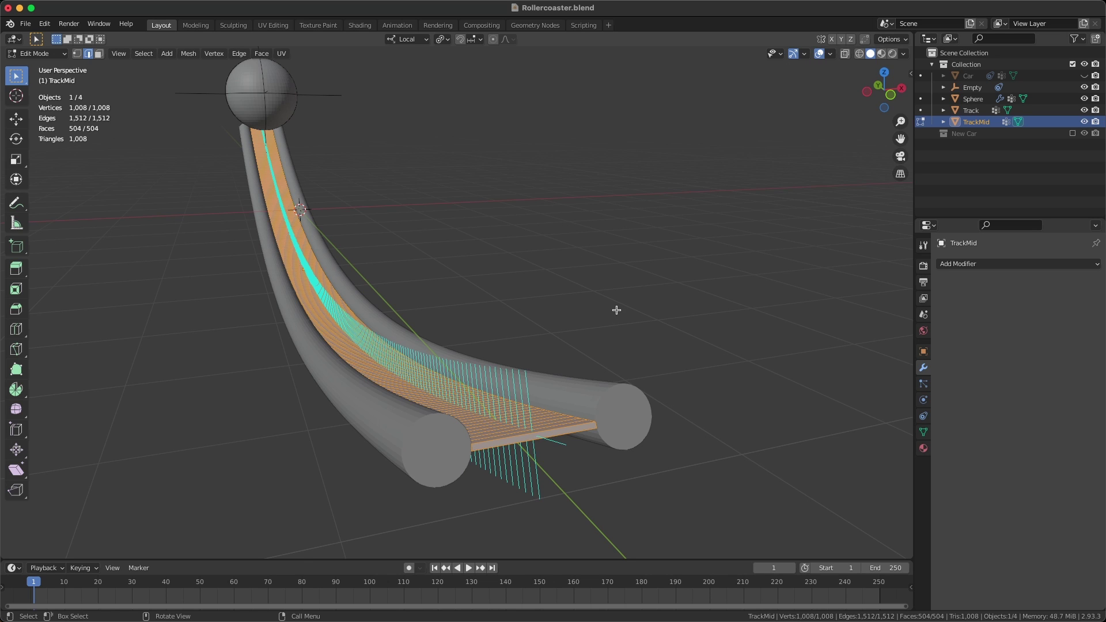
{"action": "key", "text": "alt+a"}
{"action": "middle_click_drag", "start_coordinate": [616, 309], "coordinate": [614, 392]}
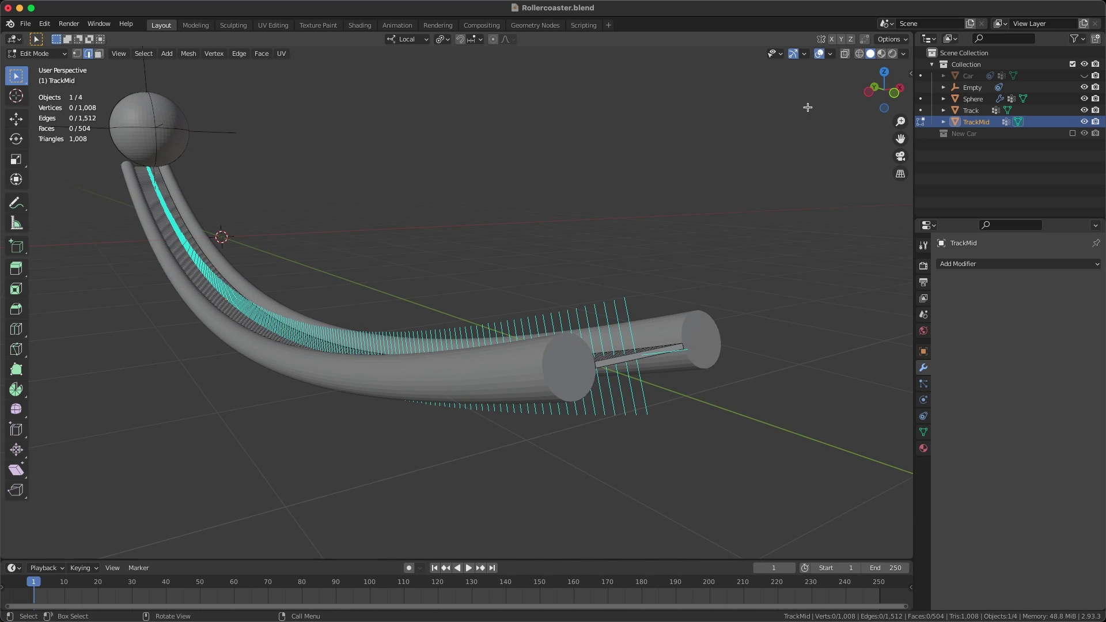
{"action": "key", "text": "Tab"}
{"action": "middle_click_drag", "start_coordinate": [592, 267], "coordinate": [439, 281]}
{"action": "scroll", "coordinate": [557, 298], "scroll_direction": "up", "scroll_amount": 5}
{"action": "scroll", "coordinate": [568, 300], "scroll_direction": "down", "scroll_amount": 3}
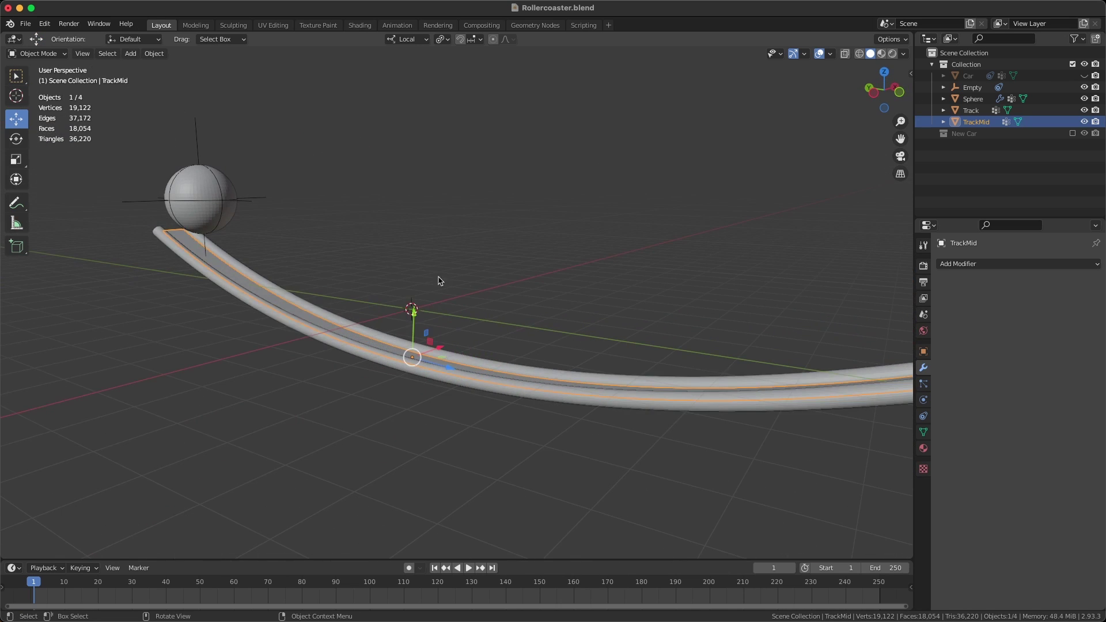
- Review the Sphere's Physics tab showing an active 1000 kg rigid body
{"action": "left_click", "coordinate": [204, 213]}
{"action": "middle_click_drag", "start_coordinate": [204, 213], "coordinate": [417, 243]}
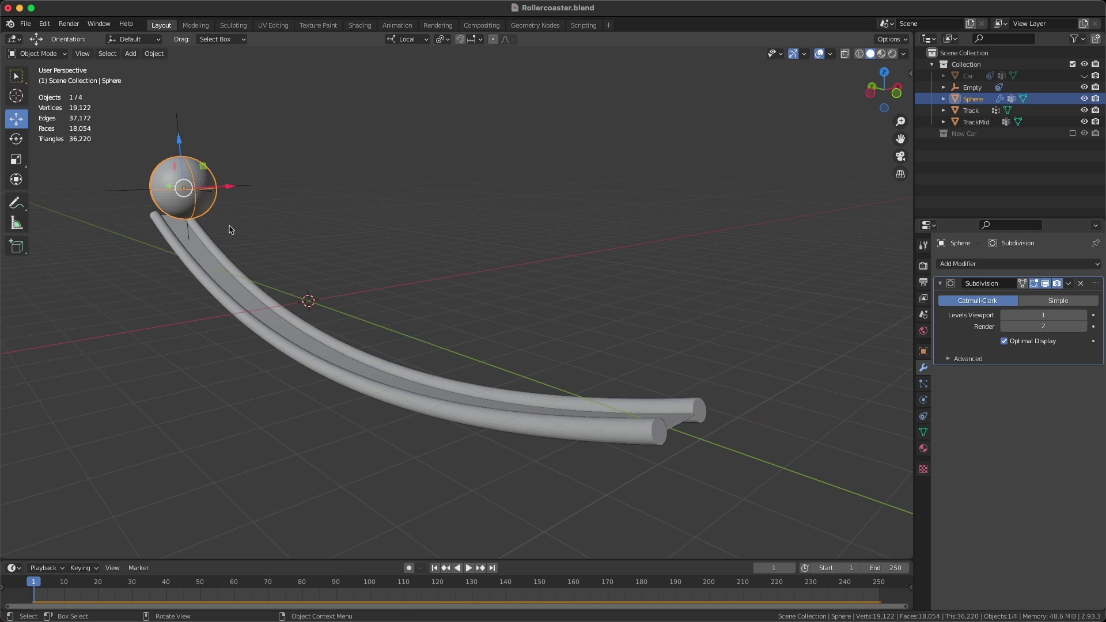
{"action": "left_click", "coordinate": [923, 401]}
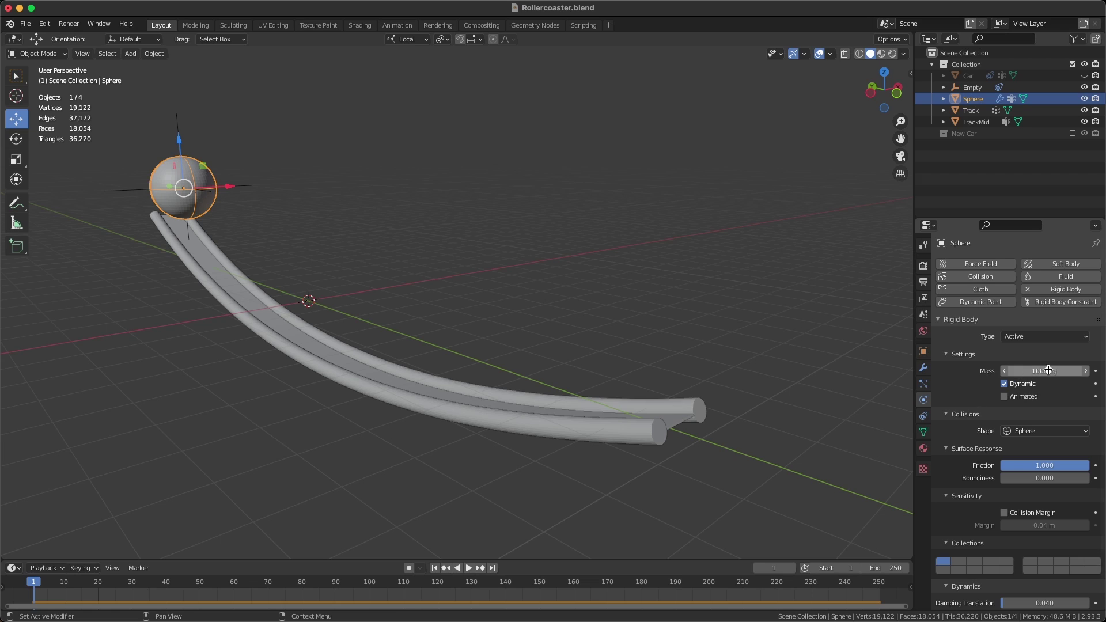
{"action": "scroll", "coordinate": [1008, 405], "scroll_direction": "down", "scroll_amount": 1}
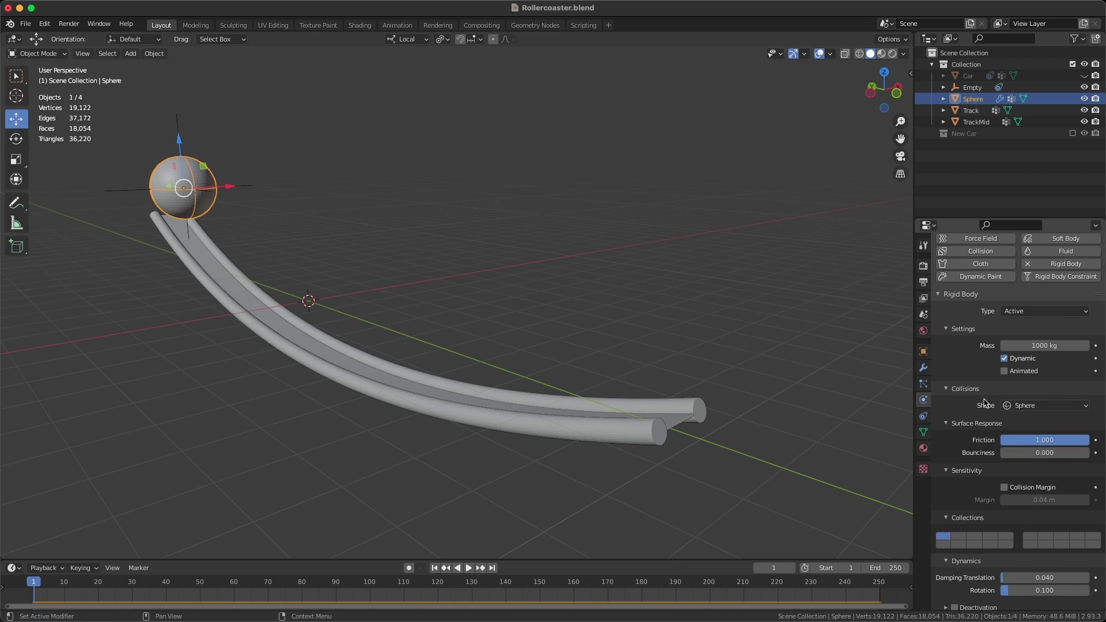
{"action": "scroll", "coordinate": [979, 432], "scroll_direction": "down", "scroll_amount": 1}
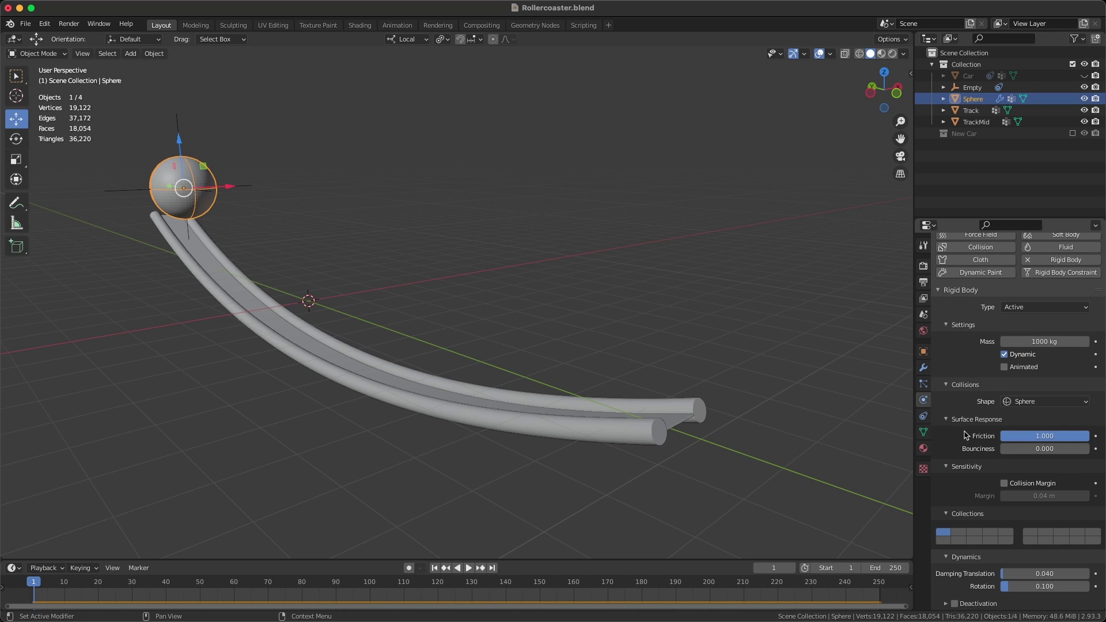
- Check the Track's passive Mesh rigid body, play the sphere's roll, then select the Empty
{"action": "left_click", "coordinate": [247, 320]}
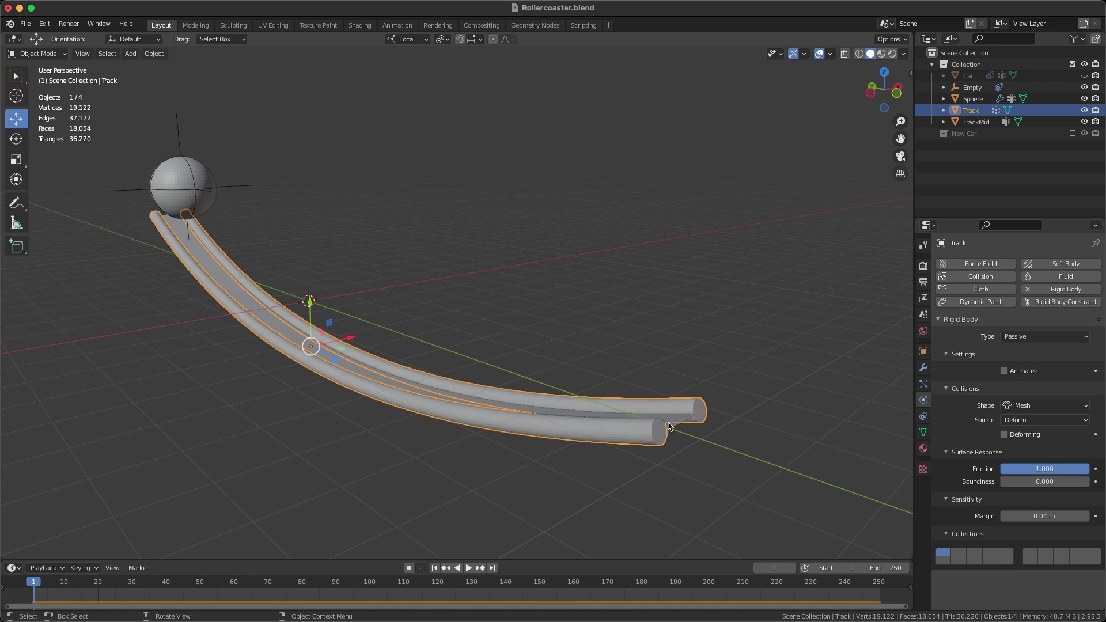
{"action": "mouse_move", "coordinate": [490, 302]}
{"action": "middle_mouse_down"}
{"action": "mouse_move", "coordinate": [493, 314]}
{"action": "mouse_move", "coordinate": [505, 291]}
{"action": "middle_mouse_up"}
{"action": "key", "text": "alt+a"}
{"action": "key", "text": "space"}
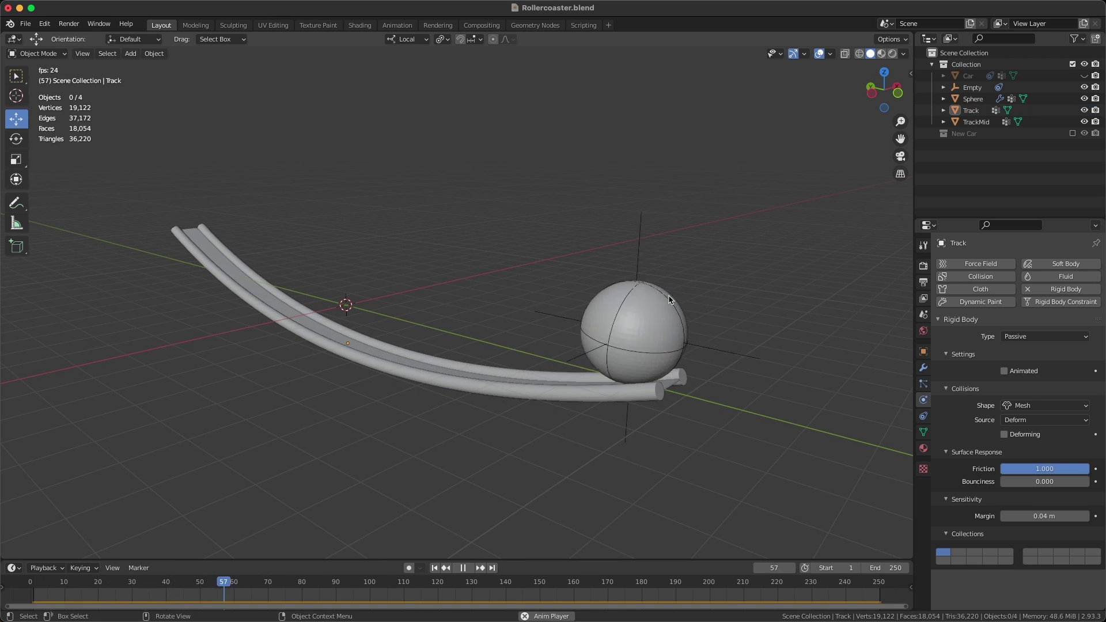
{"action": "key", "text": "Escape"}
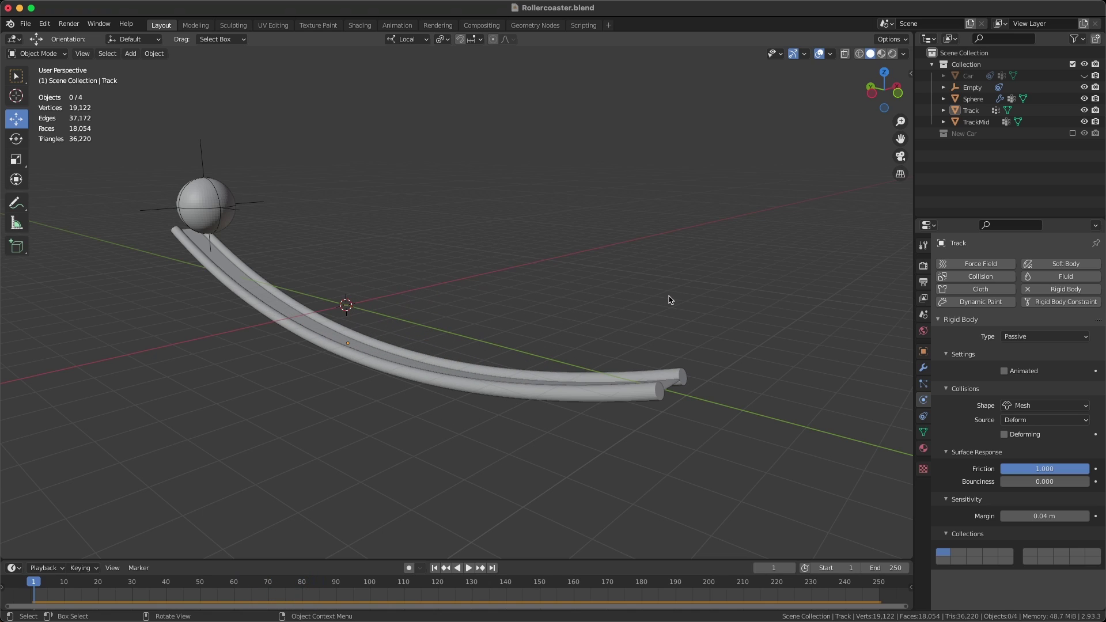
{"action": "left_click", "coordinate": [204, 158]}
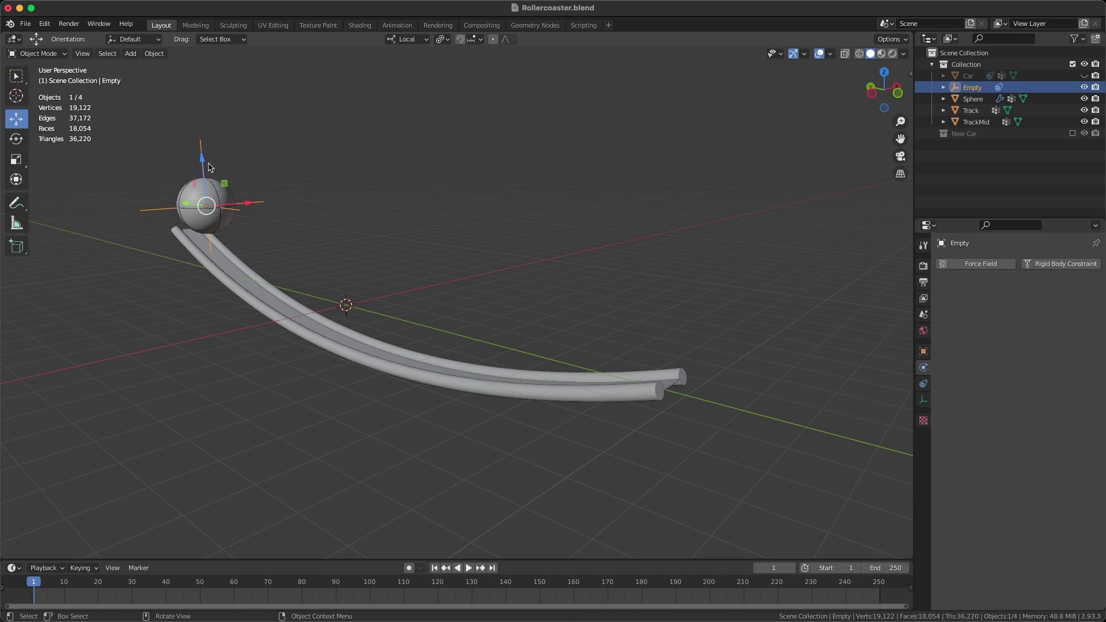
- Review the Empty's Copy Location constraint targeting the Sphere, play it, and rewind to frame 1
{"action": "left_click", "coordinate": [923, 384]}
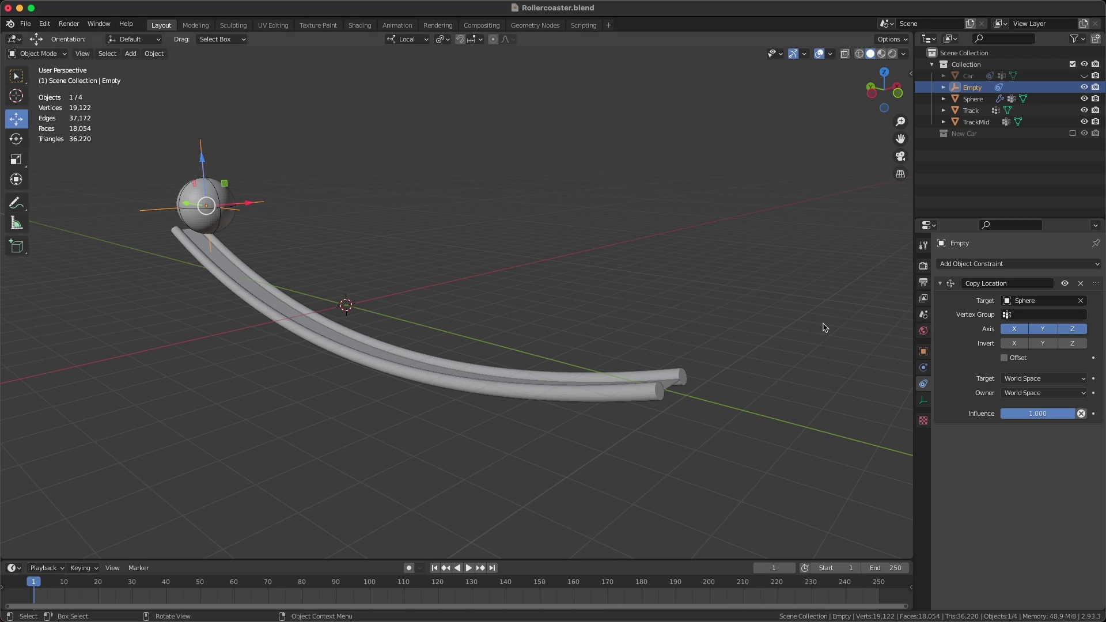
{"action": "key", "text": "space"}
{"action": "left_click", "coordinate": [467, 257]}
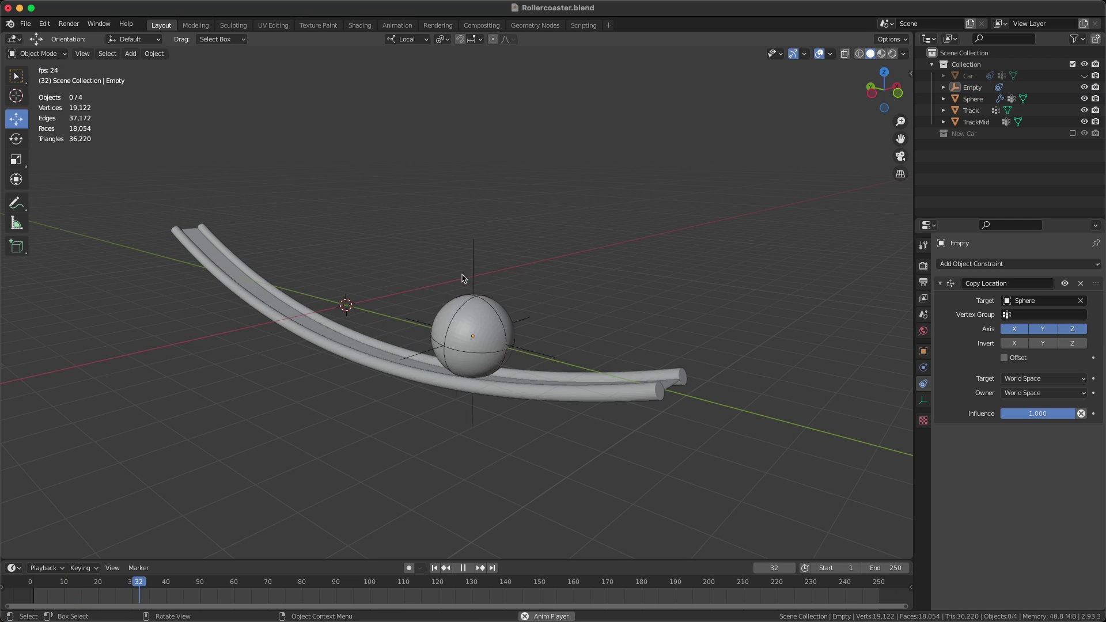
{"action": "left_click", "coordinate": [650, 237]}
{"action": "key", "text": "shift+Left"}
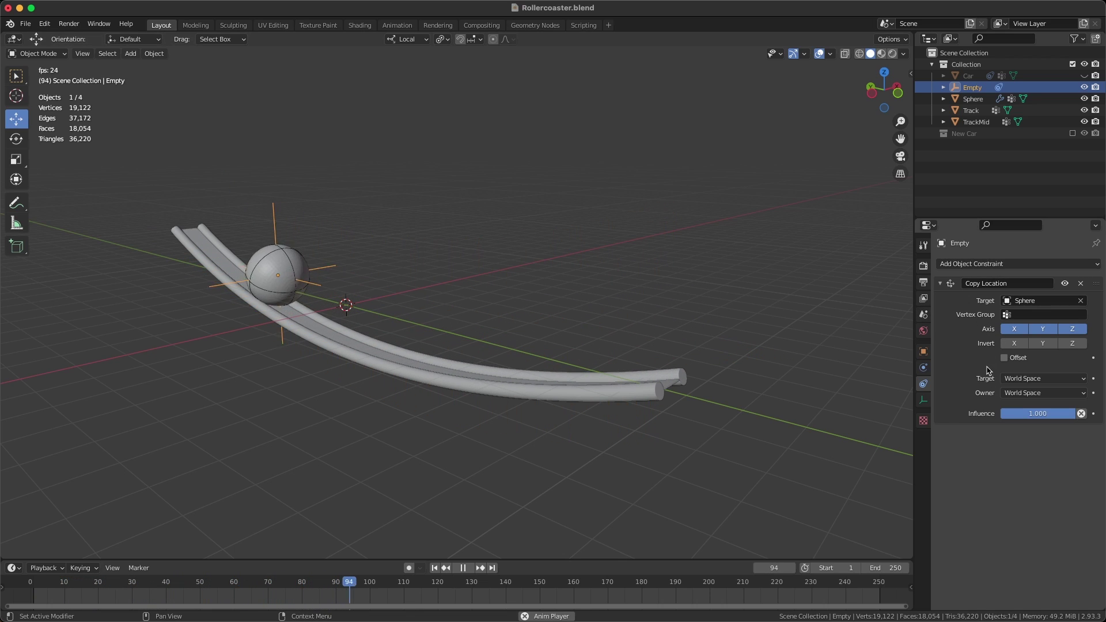
{"action": "key", "text": "space"}
{"action": "key", "text": "shift+Left"}
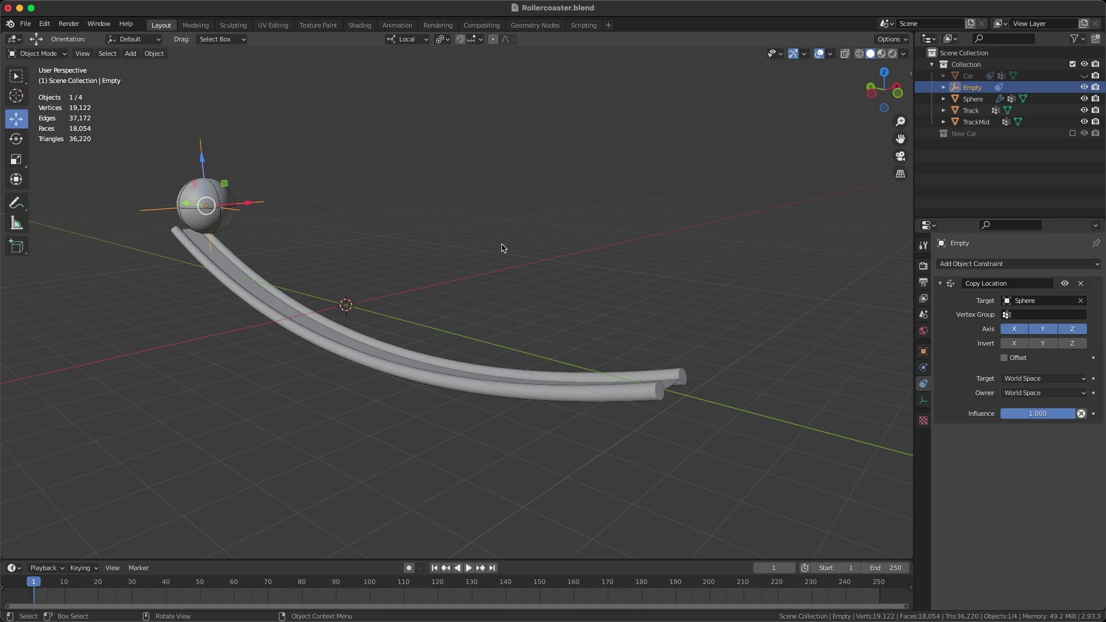
- Unhide the Car in the Outliner, select it, and zoom in close on it
{"action": "left_click", "coordinate": [1084, 76]}
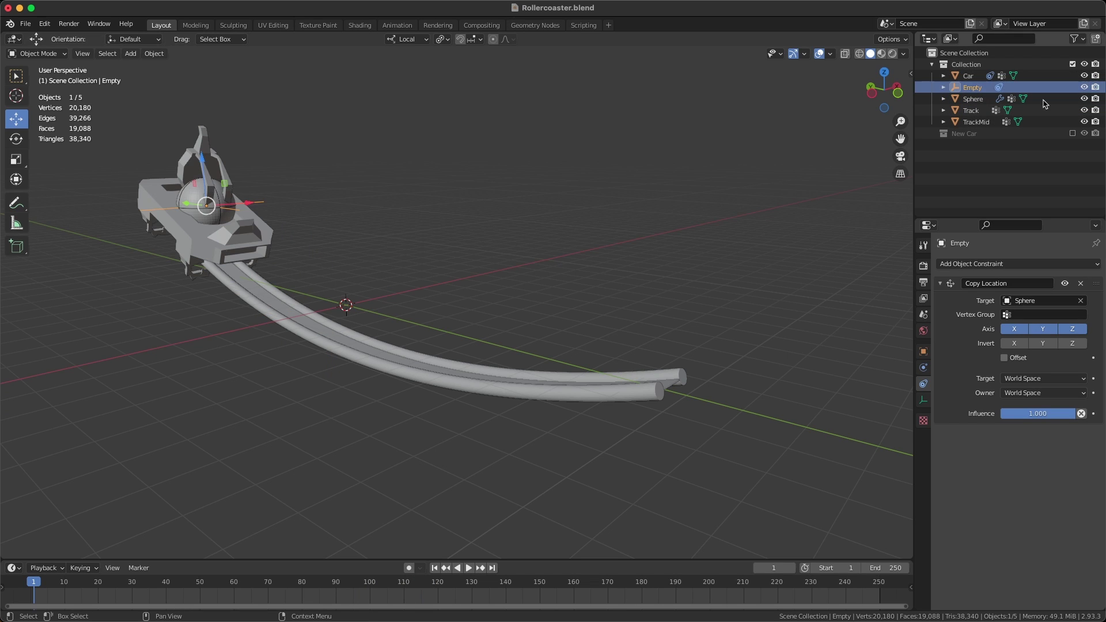
{"action": "left_click", "coordinate": [264, 234]}
{"action": "middle_click_drag", "start_coordinate": [378, 223], "coordinate": [435, 232], "text": "shift"}
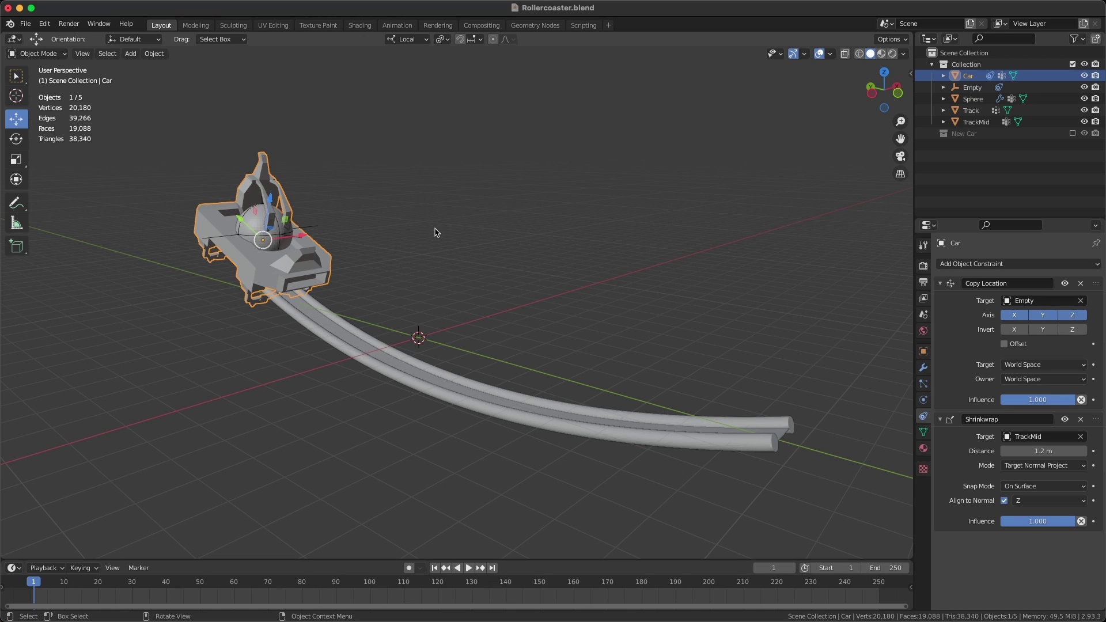
{"action": "middle_click_drag", "start_coordinate": [395, 247], "coordinate": [516, 227]}
{"action": "scroll", "coordinate": [496, 187], "scroll_direction": "up", "scroll_amount": 5}
{"action": "middle_click_drag", "start_coordinate": [496, 188], "coordinate": [772, 232]}
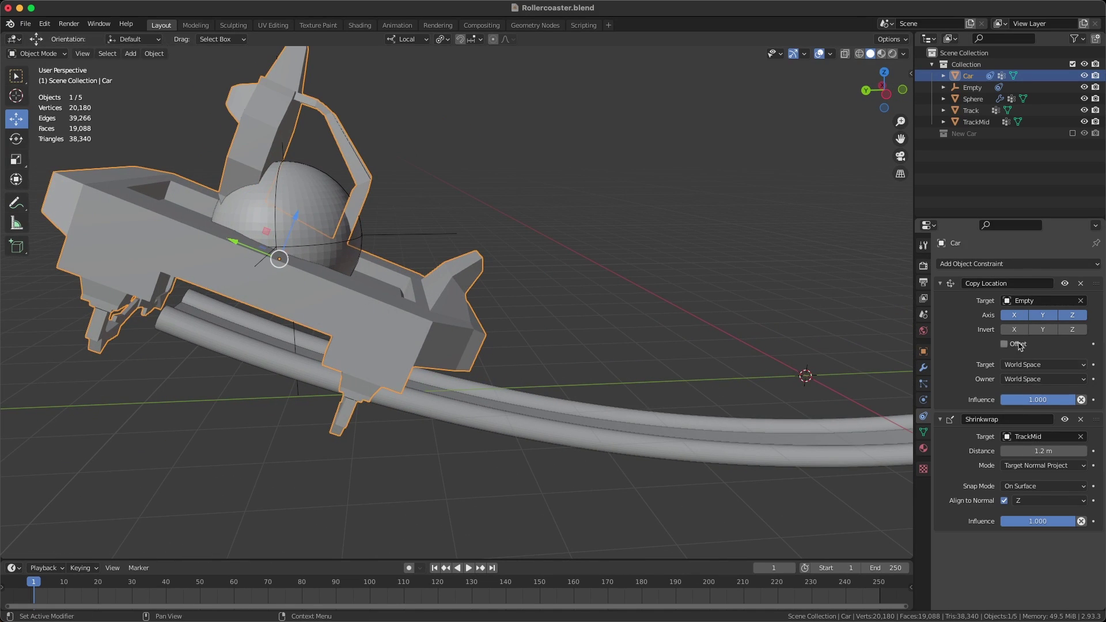
- Disable the Car's Shrinkwrap constraint with its eye icon
{"action": "left_click", "coordinate": [1064, 419]}
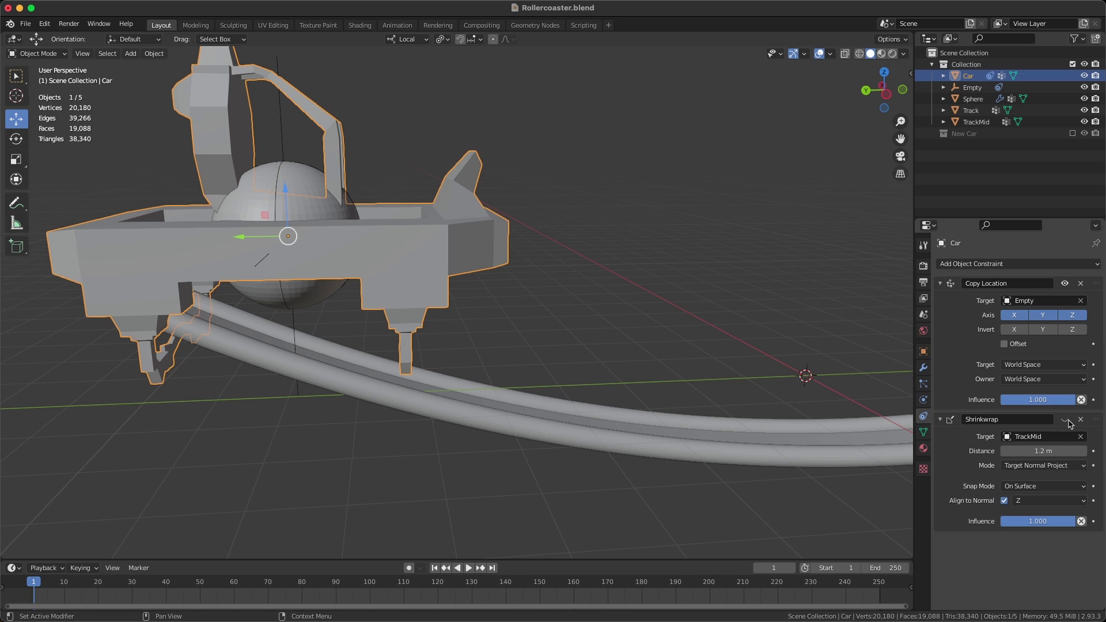
{"action": "scroll", "coordinate": [651, 304], "scroll_direction": "down", "scroll_amount": 2}
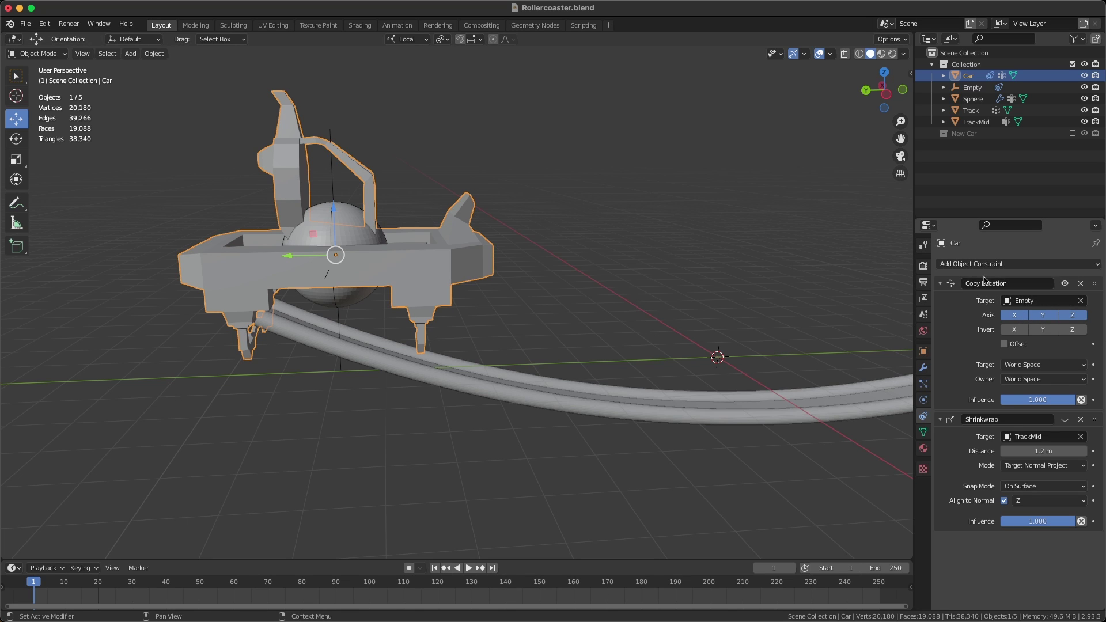
{"action": "scroll", "coordinate": [649, 305], "scroll_direction": "down", "scroll_amount": 2}
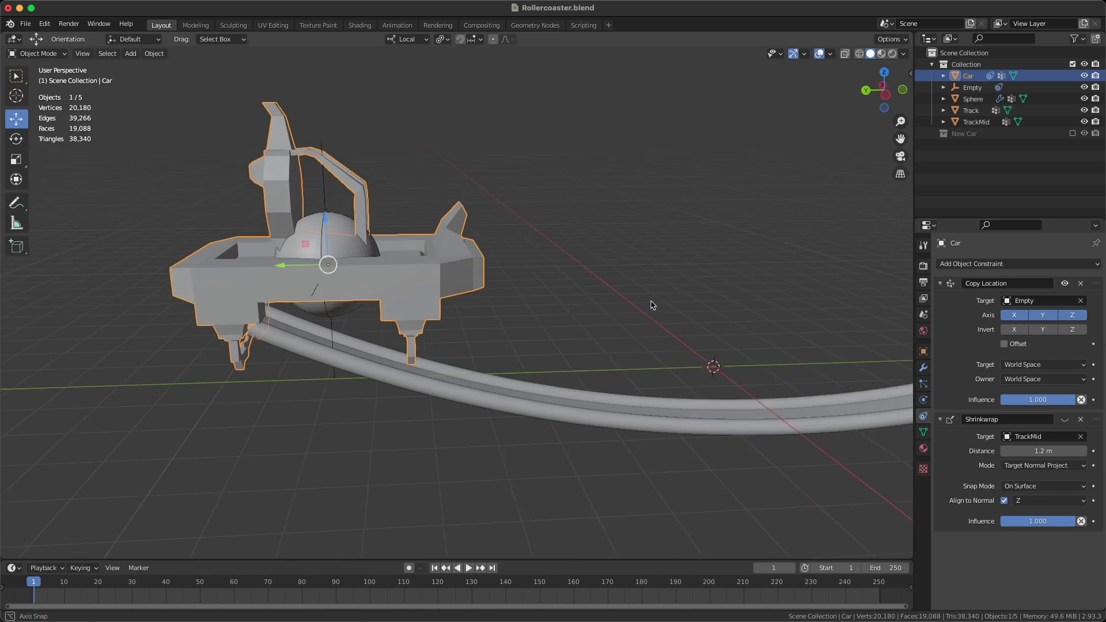
{"action": "middle_click_drag", "start_coordinate": [649, 305], "coordinate": [531, 247]}
{"action": "key", "text": "space"}
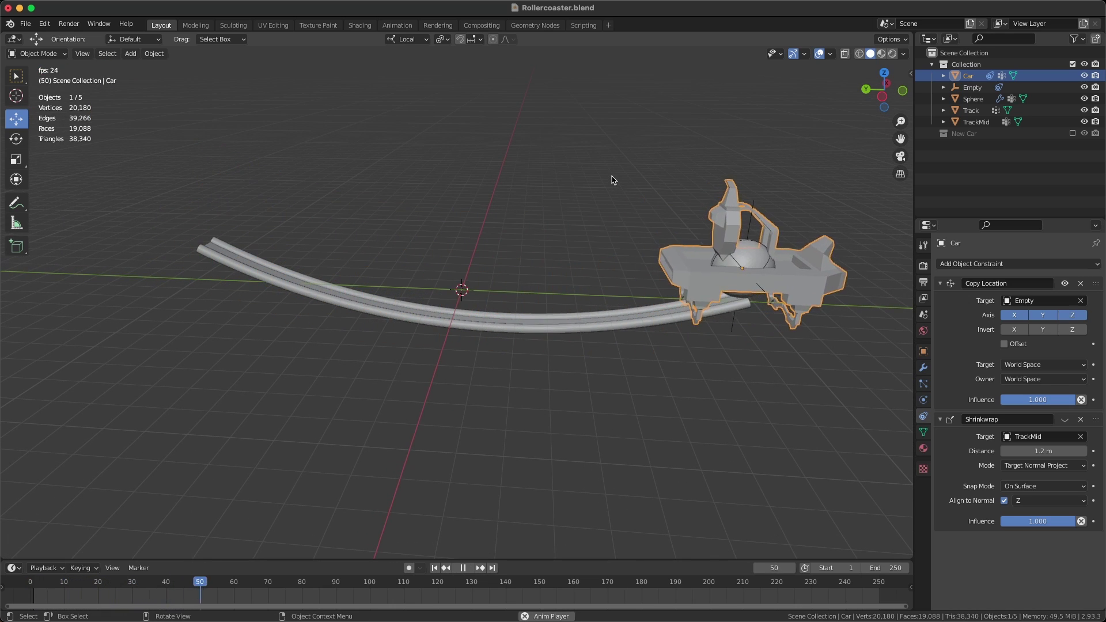
{"action": "key", "text": "space"}
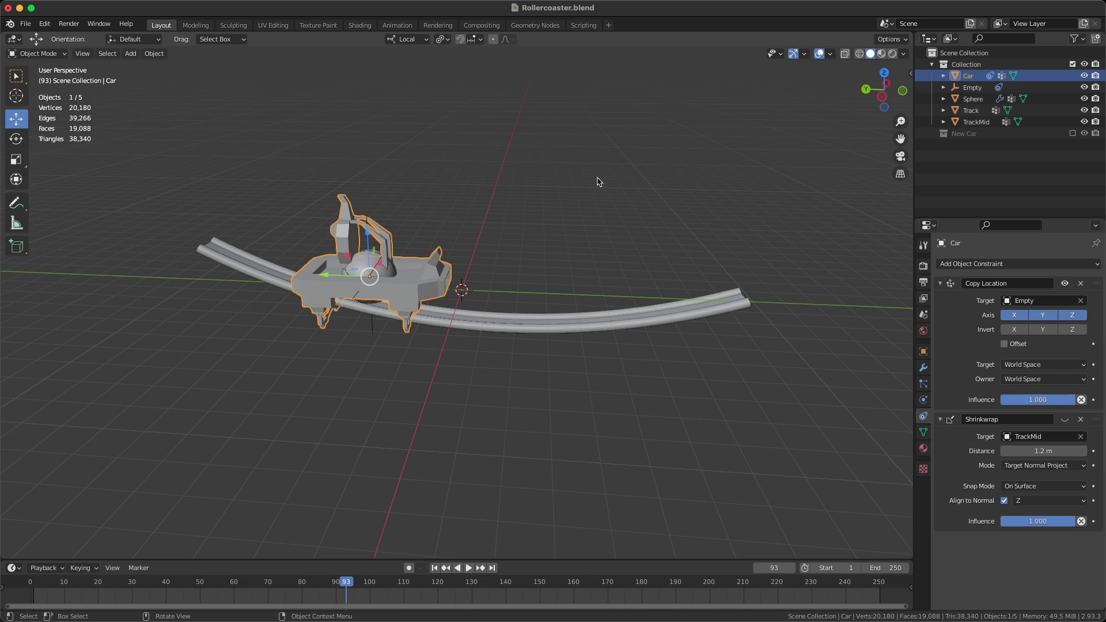
{"action": "key", "text": "shift+Left"}
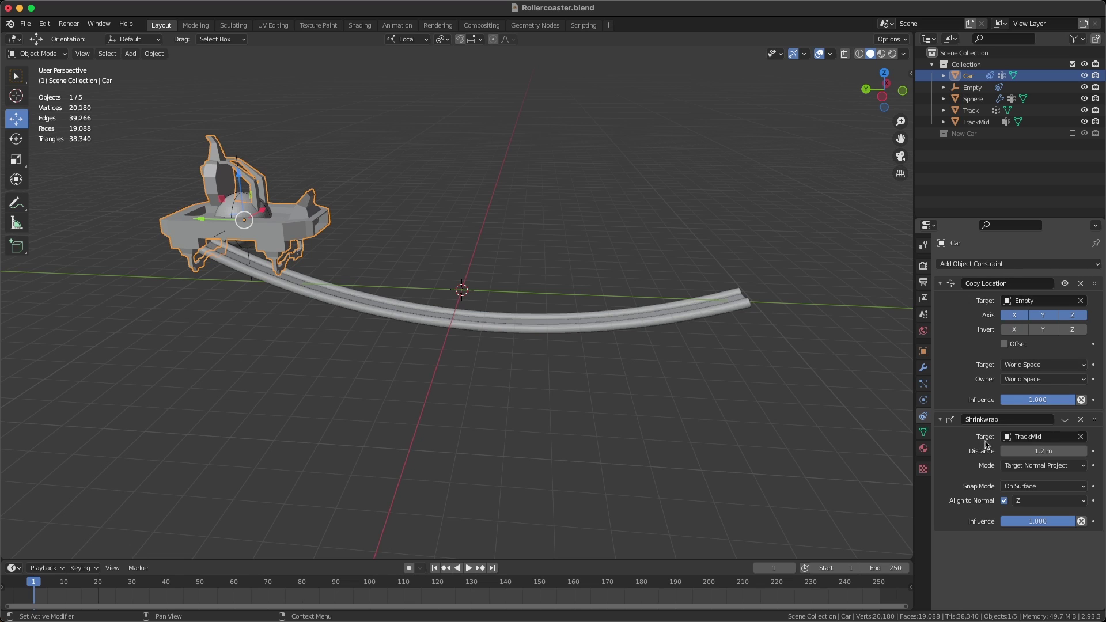
{"action": "middle_click_drag", "start_coordinate": [682, 366], "coordinate": [407, 379]}
{"action": "left_click", "coordinate": [437, 365]}
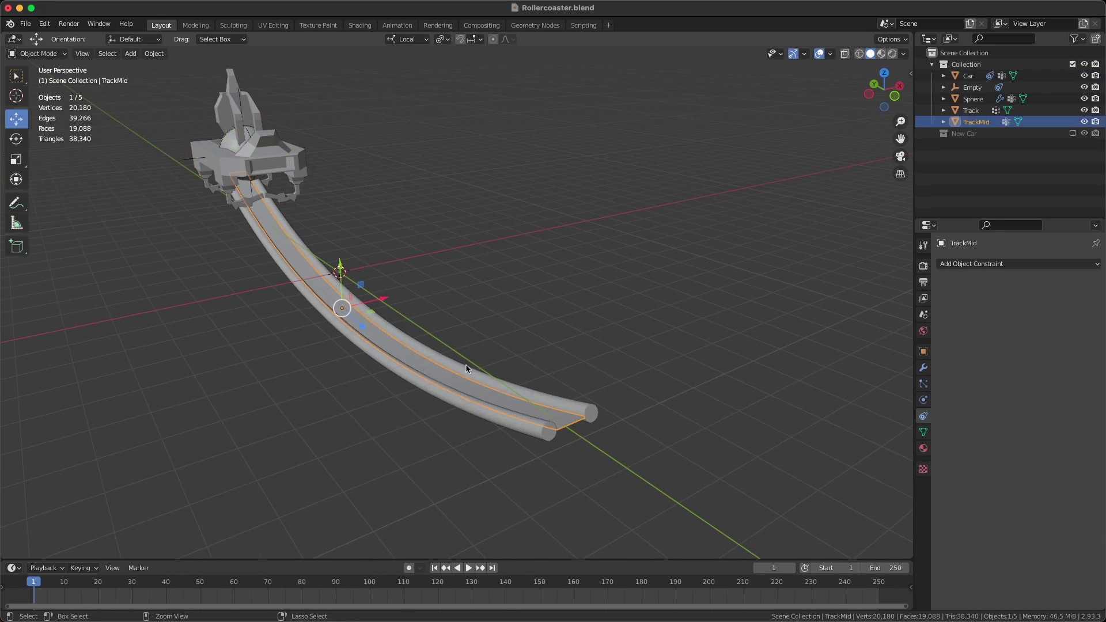
{"action": "scroll", "coordinate": [464, 365], "scroll_direction": "up", "scroll_amount": 4}
{"action": "scroll", "coordinate": [389, 266], "scroll_direction": "down", "scroll_amount": 5}
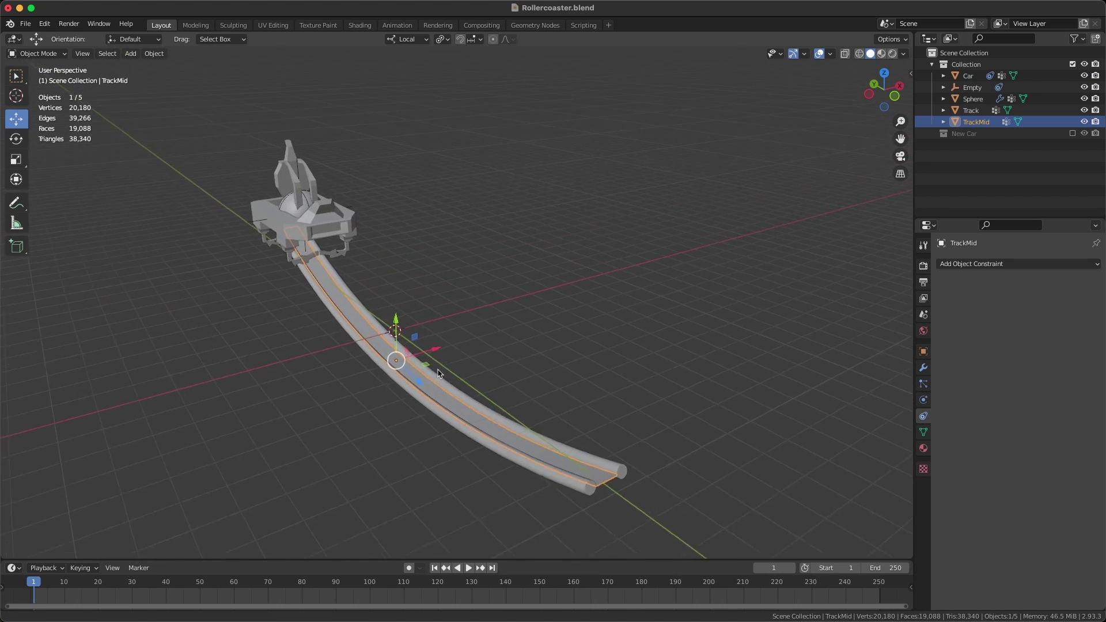
{"action": "middle_click_drag", "start_coordinate": [390, 266], "coordinate": [476, 344]}
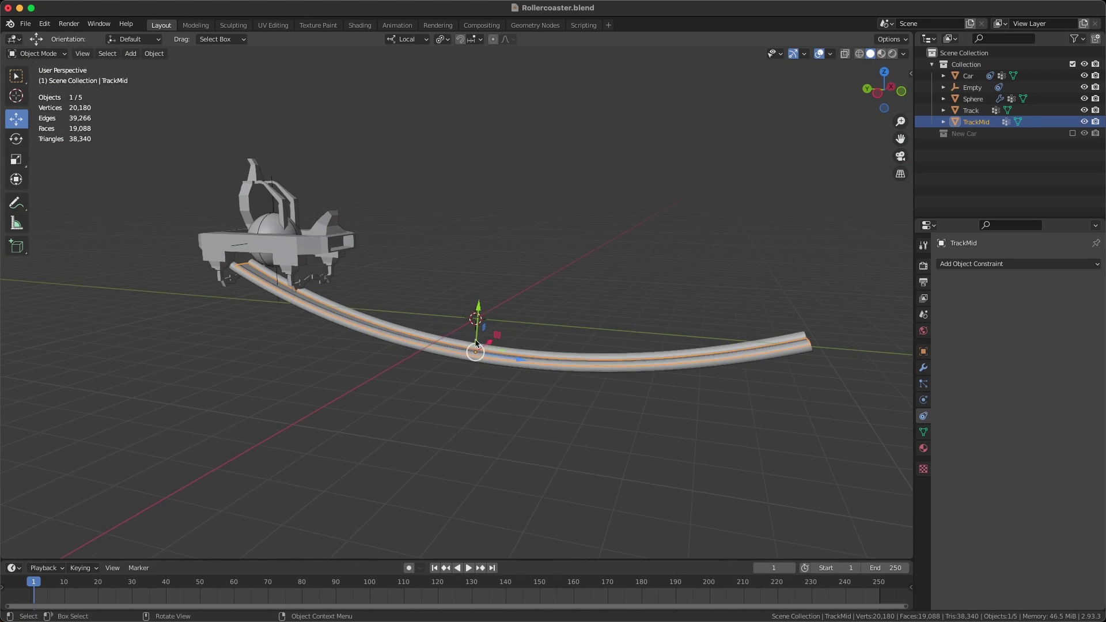
{"action": "left_click", "coordinate": [325, 246]}
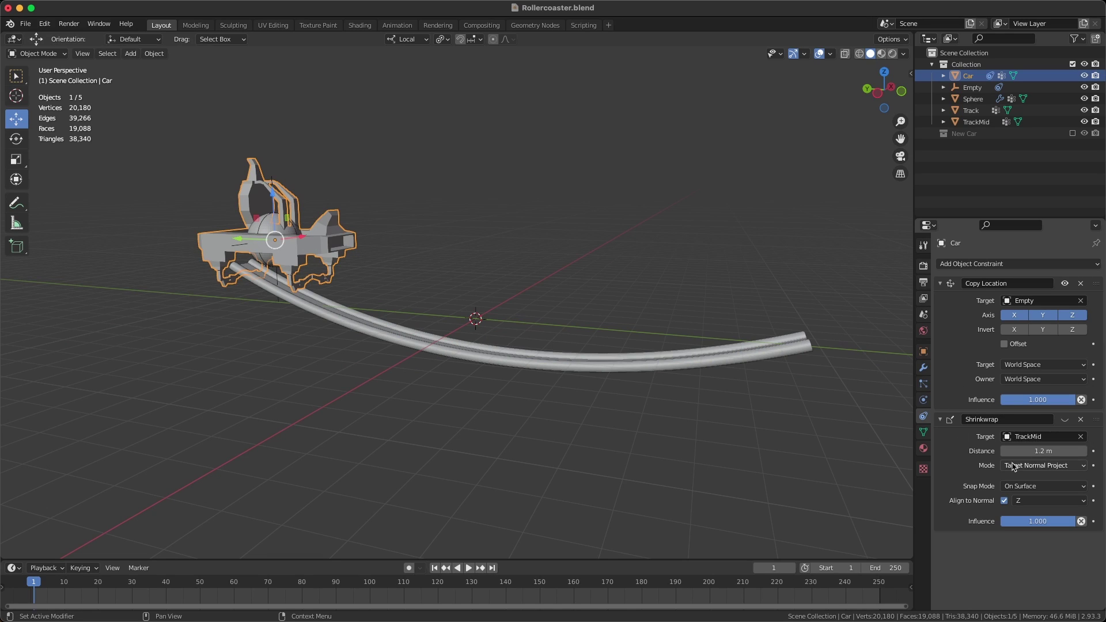
{"action": "left_click", "coordinate": [1030, 466]}
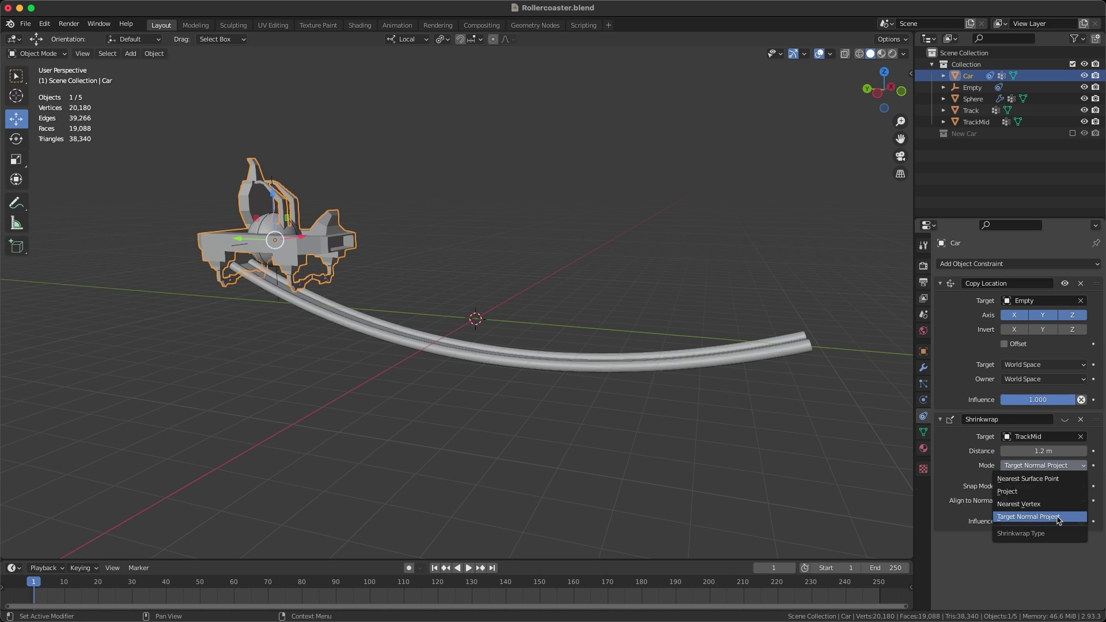
{"action": "left_click", "coordinate": [1010, 517]}
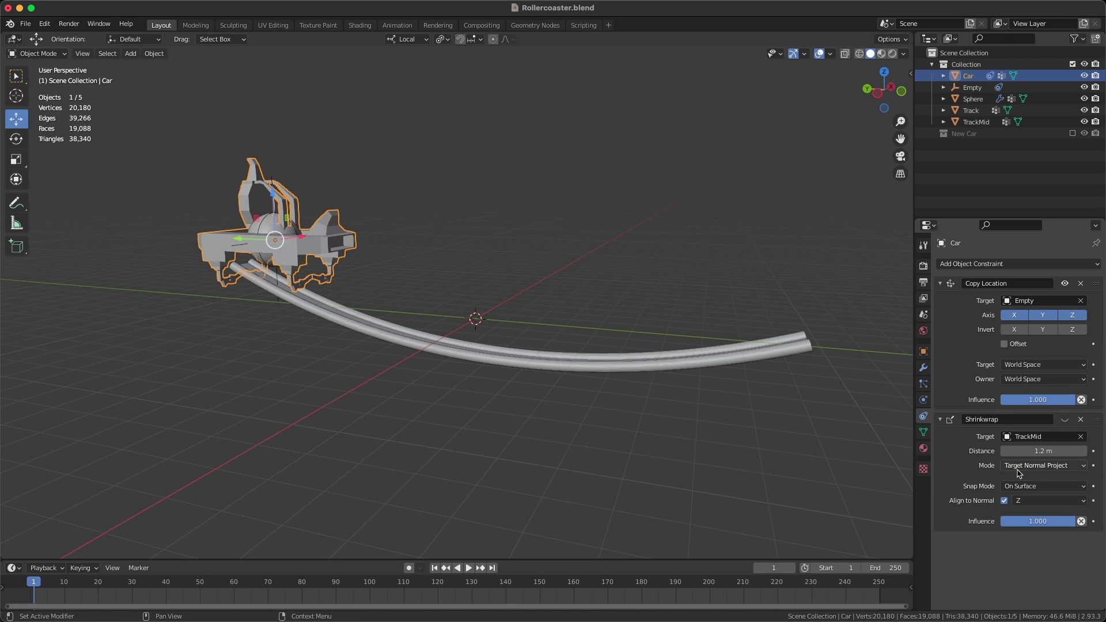
{"action": "mouse_move", "coordinate": [615, 384]}
{"action": "middle_mouse_down"}
{"action": "mouse_move", "coordinate": [595, 365]}
{"action": "mouse_move", "coordinate": [614, 385]}
{"action": "middle_mouse_up"}
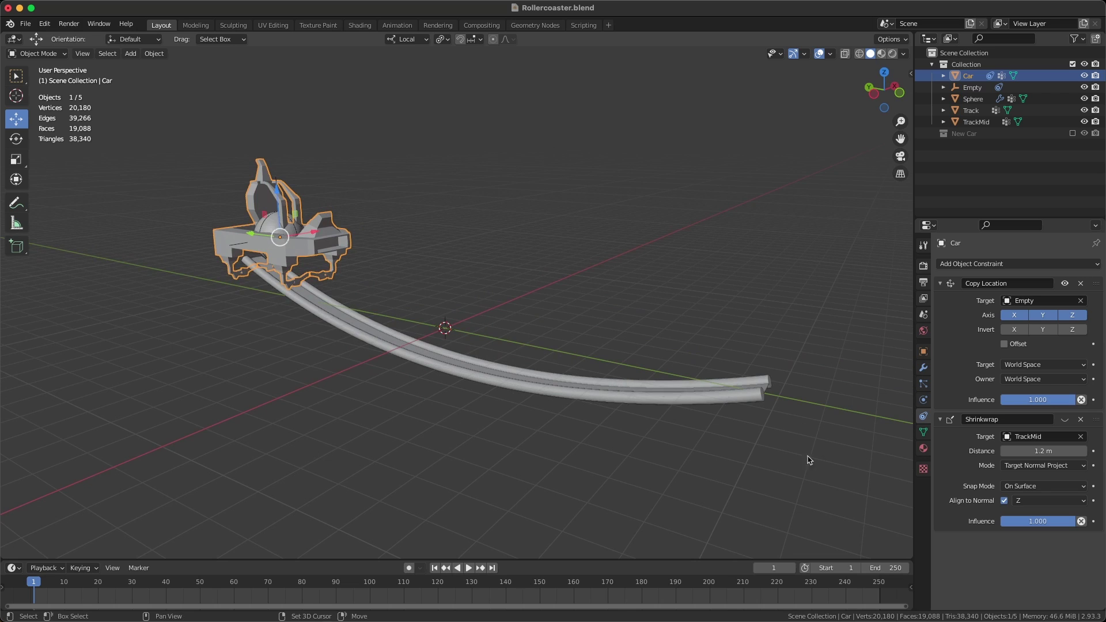
{"action": "middle_click_drag", "start_coordinate": [807, 457], "coordinate": [993, 437]}
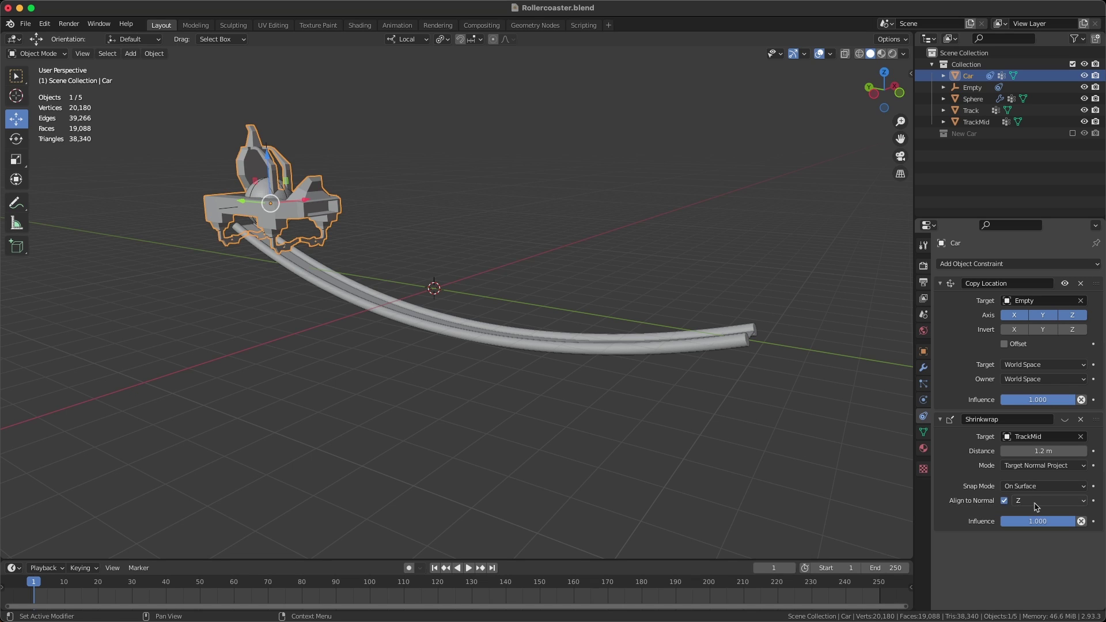
{"action": "middle_click_drag", "start_coordinate": [735, 370], "coordinate": [970, 353]}
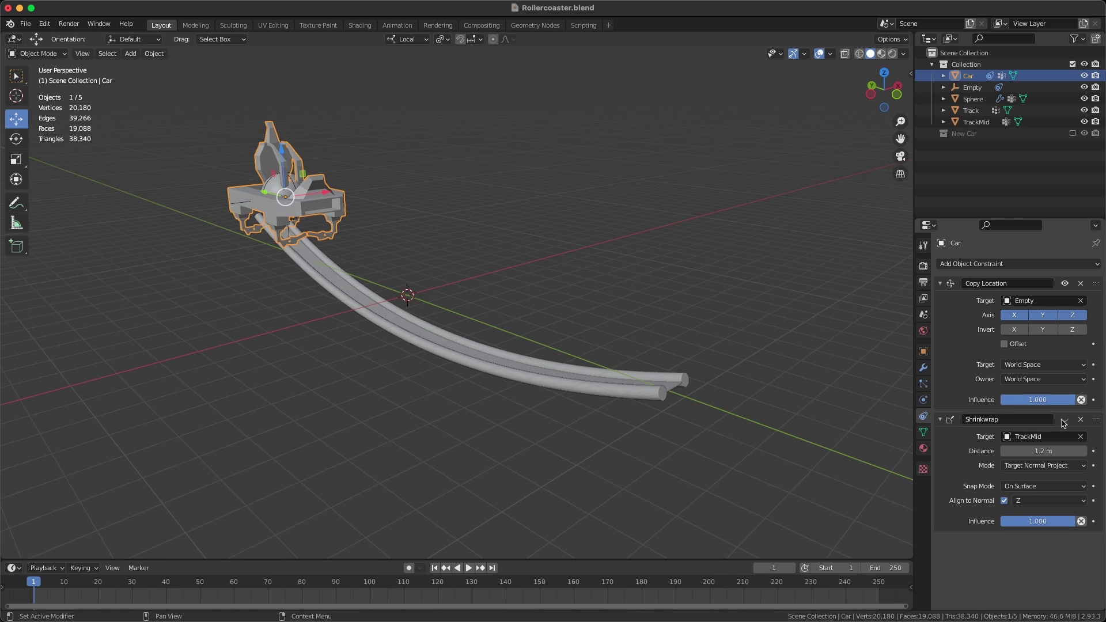
- Re-enable the Car's Shrinkwrap constraint with its eye icon
{"action": "left_click", "coordinate": [1063, 420]}
{"action": "middle_click_drag", "start_coordinate": [807, 403], "coordinate": [528, 377]}
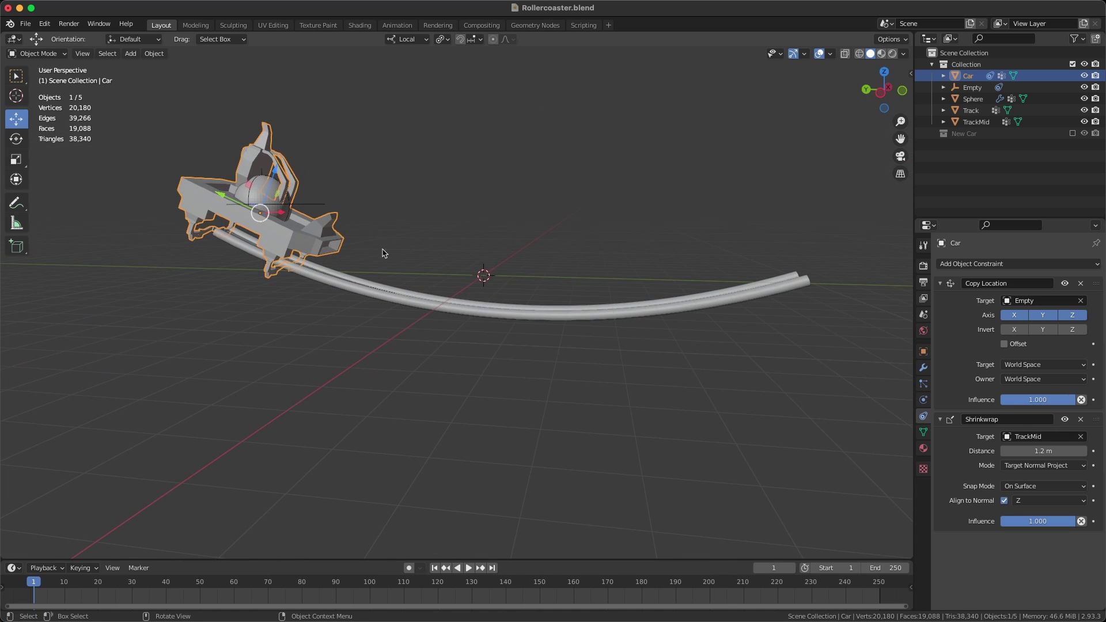
{"action": "mouse_move", "coordinate": [384, 253]}
{"action": "middle_mouse_down"}
{"action": "mouse_move", "coordinate": [442, 234]}
{"action": "mouse_move", "coordinate": [361, 239]}
{"action": "mouse_move", "coordinate": [384, 248]}
{"action": "middle_mouse_up"}
- Play the animation and watch the car ride and tilt along the curved track
{"action": "key", "text": "space"}
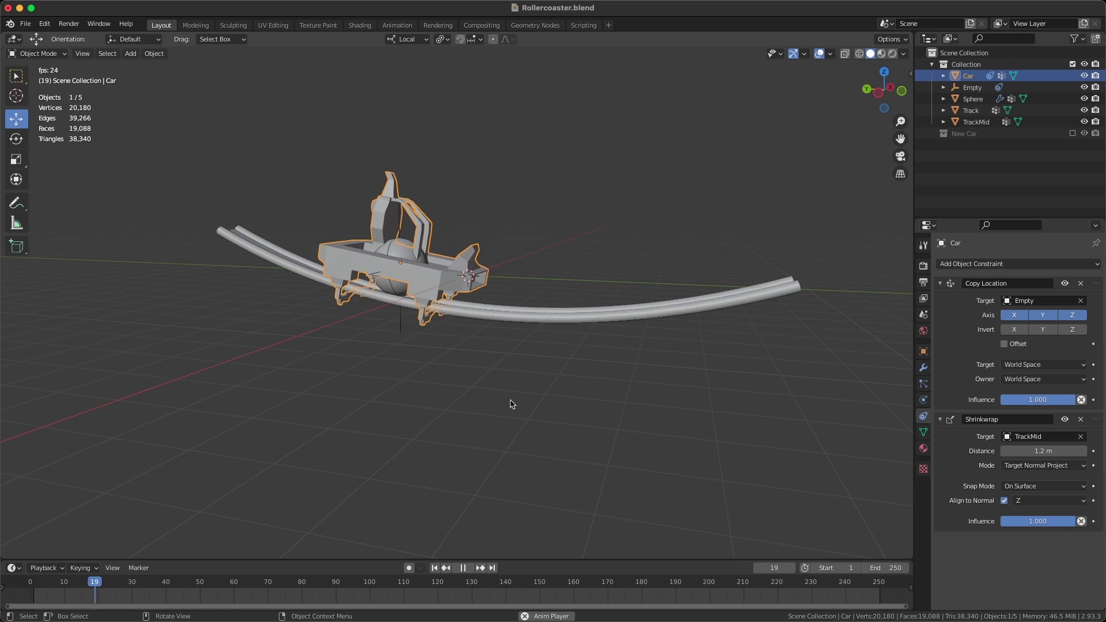
{"action": "left_click", "coordinate": [554, 396]}
{"action": "middle_click_drag", "start_coordinate": [521, 388], "coordinate": [516, 387]}
{"action": "middle_click_drag", "start_coordinate": [259, 230], "coordinate": [582, 307]}
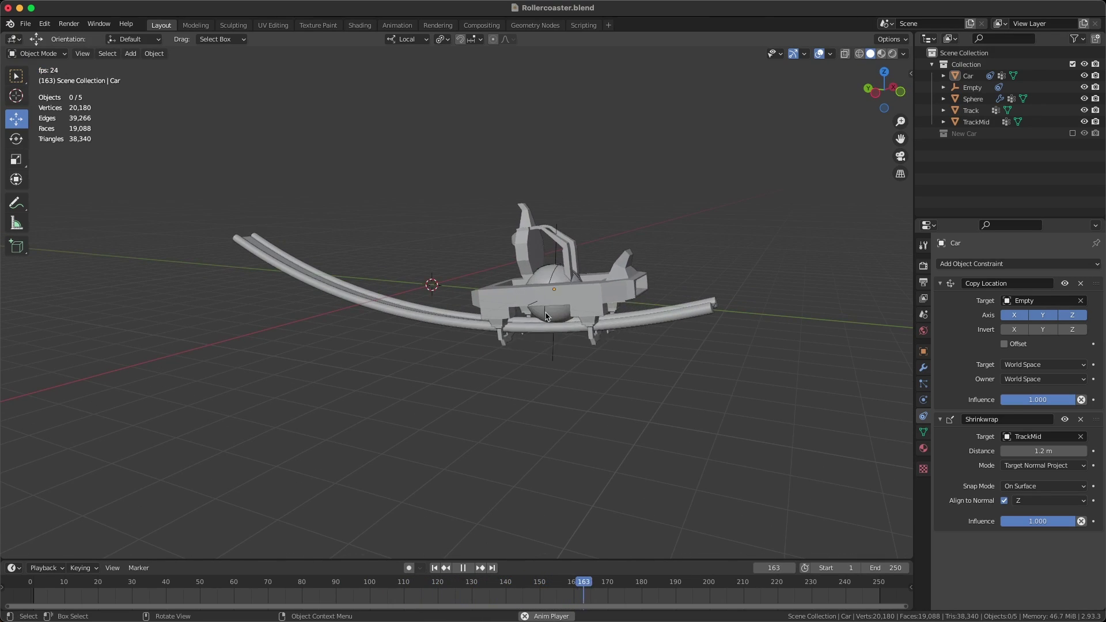
{"action": "middle_click_drag", "start_coordinate": [546, 315], "coordinate": [520, 303], "text": "shift"}
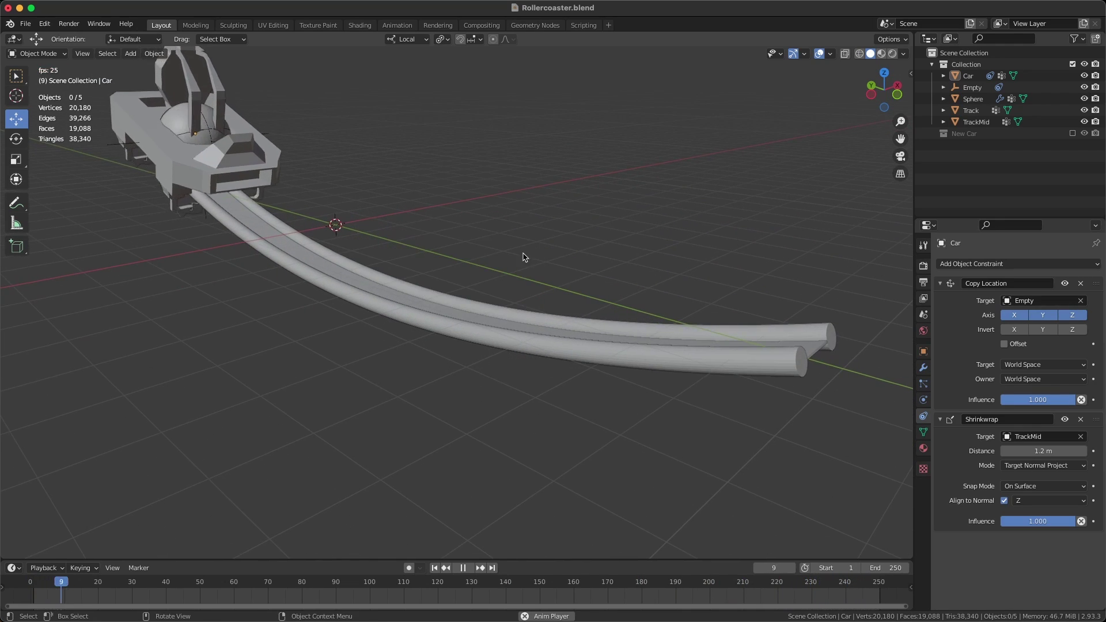
{"action": "middle_click_drag", "start_coordinate": [528, 264], "coordinate": [576, 268]}
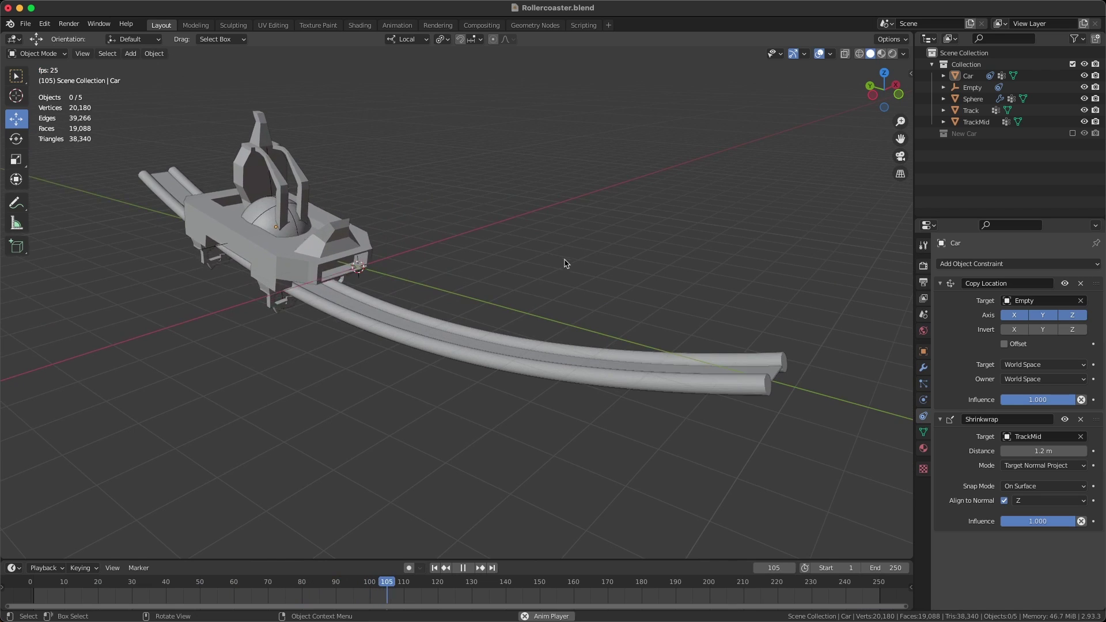